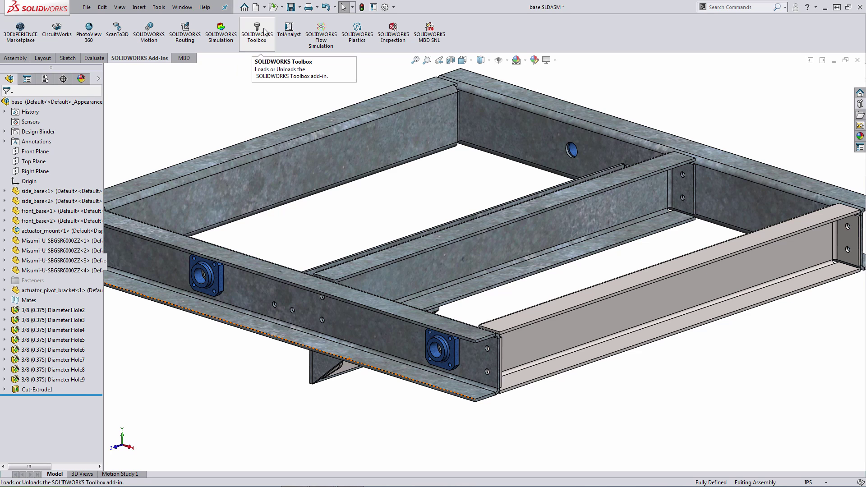
Enable the SOLIDWORKS Toolbox Library add-in in the Add-Ins dialog.
left_click(395, 8)
left_click(402, 41)
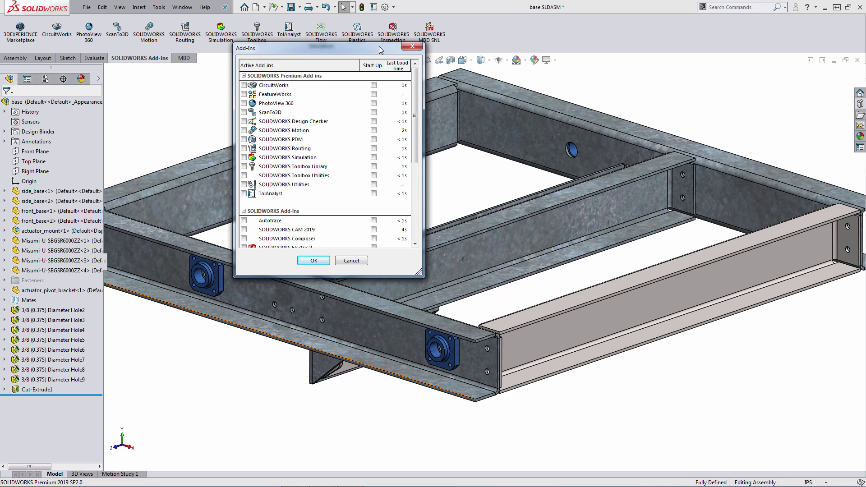
left_click(240, 85)
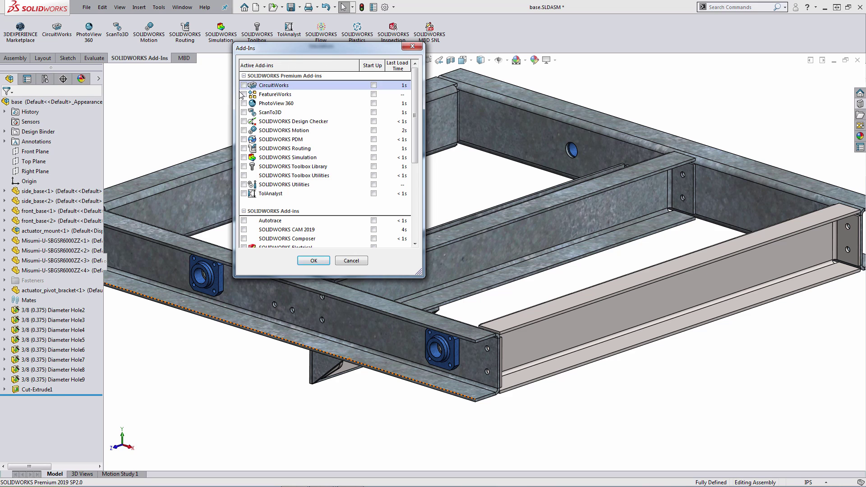
left_click(244, 167)
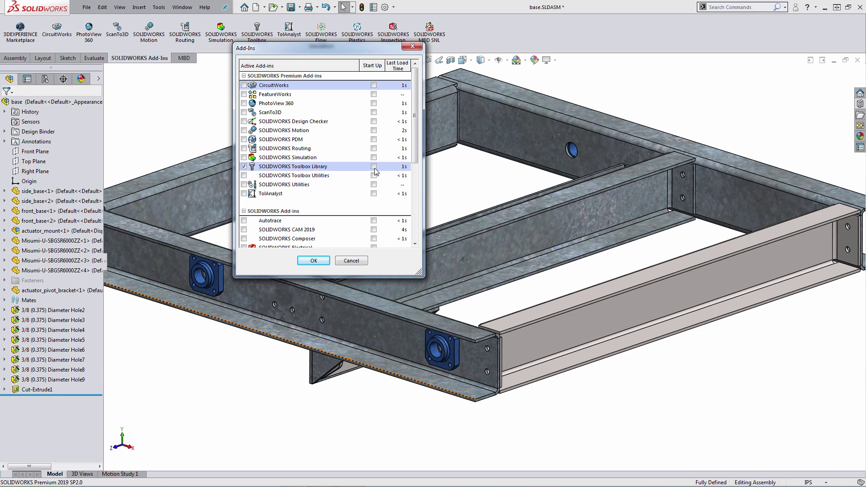
left_click(315, 261)
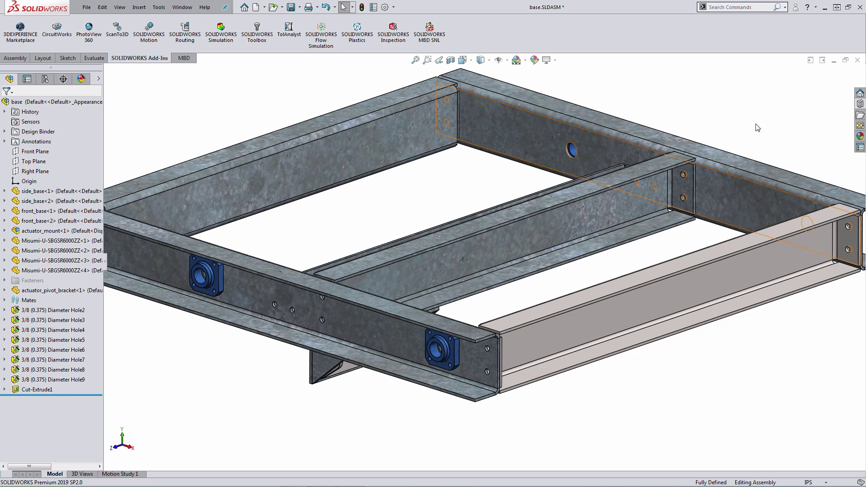
Browse the Design Library Toolbox to ANSI Inch > Bolts and Screws > Hex Head.
left_click(858, 105)
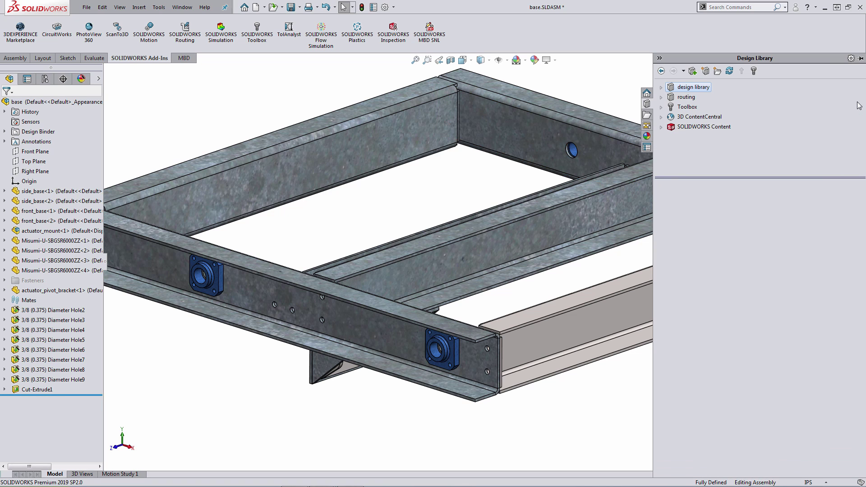
left_click(690, 109)
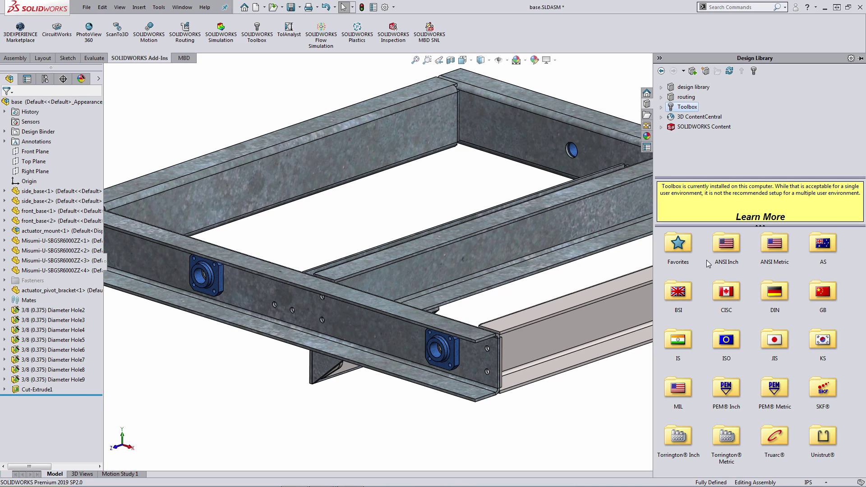
double_click(726, 245)
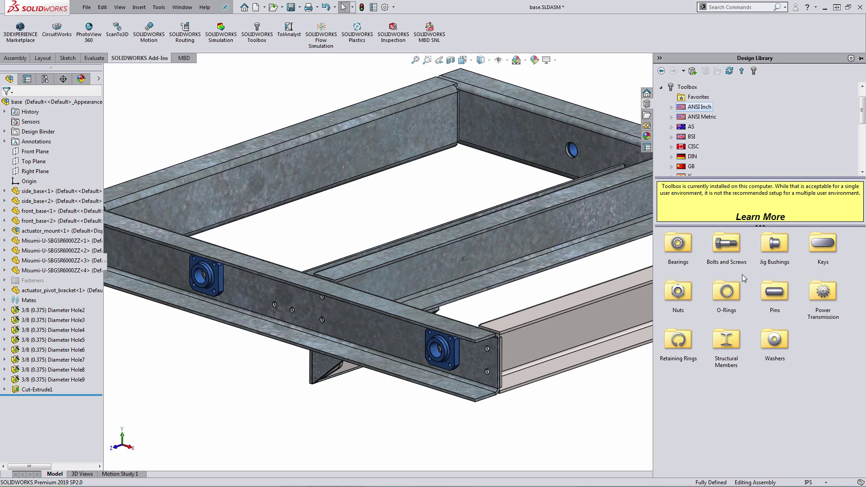
double_click(735, 247)
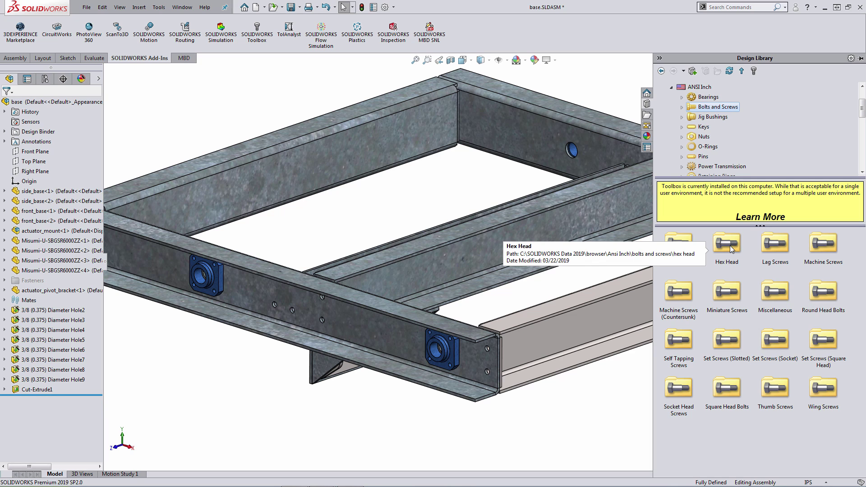
double_click(730, 245)
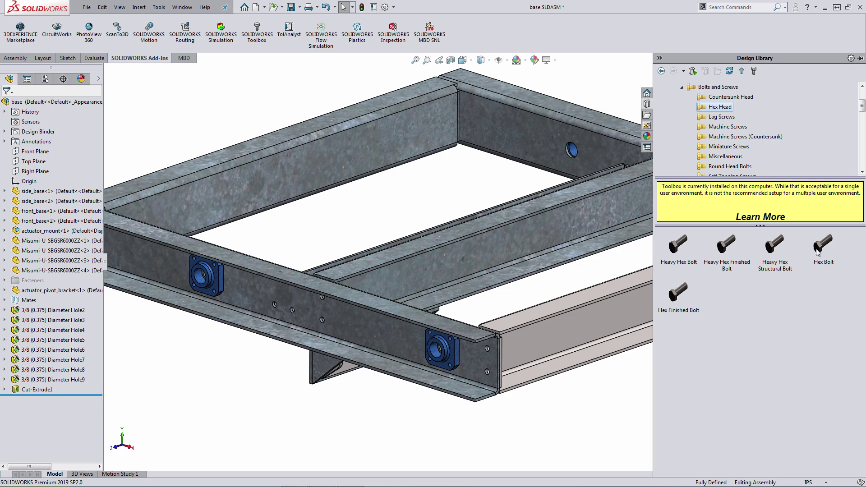
mouse_move(818, 253)
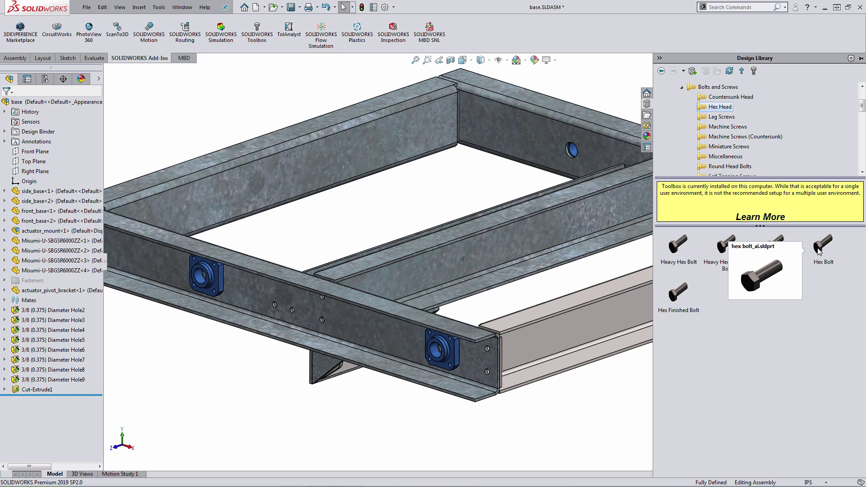
Drag a Hex Bolt into the upper hole at the side beam's end.
left_click(818, 249)
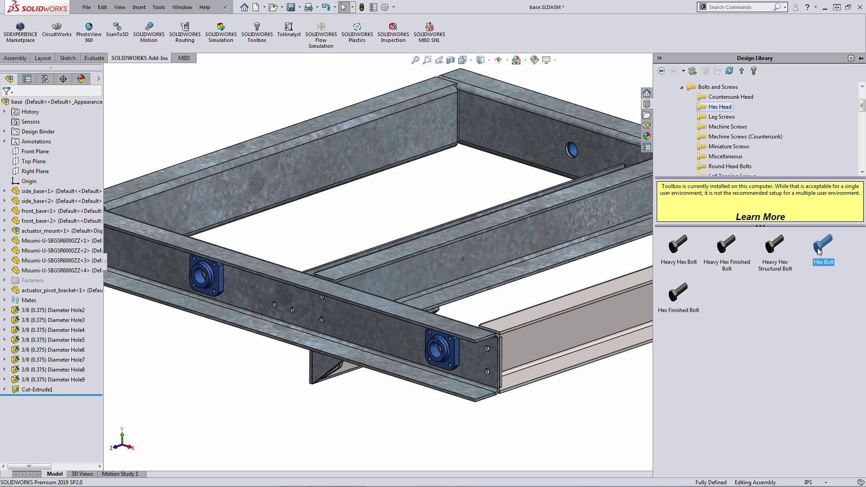
left_click_drag(817, 247, 559, 317)
left_click_drag(496, 348, 485, 352)
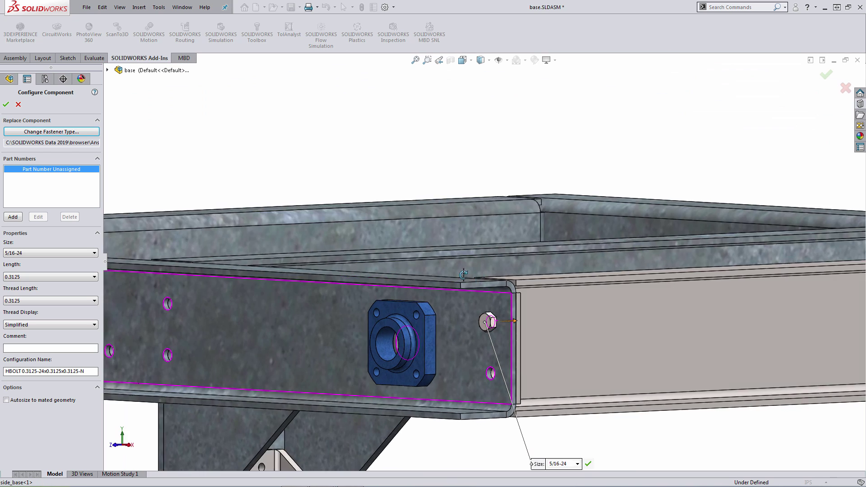
middle_click_drag(498, 324, 497, 354)
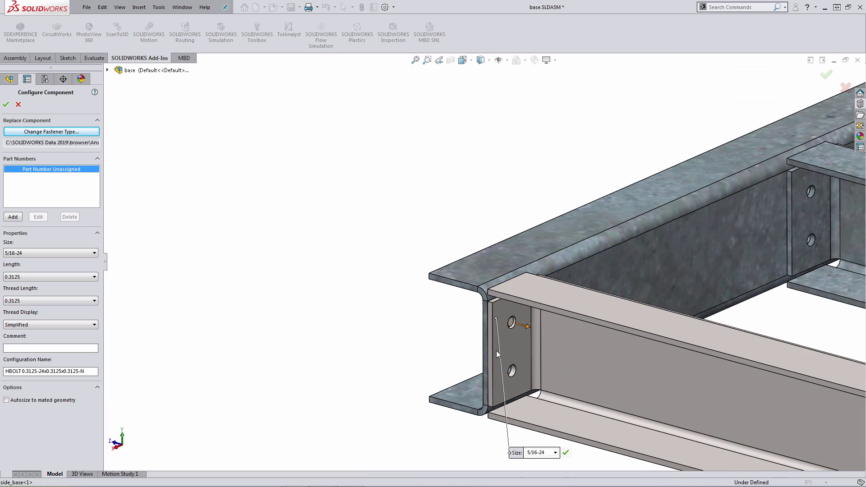
scroll(498, 354, "down", 5)
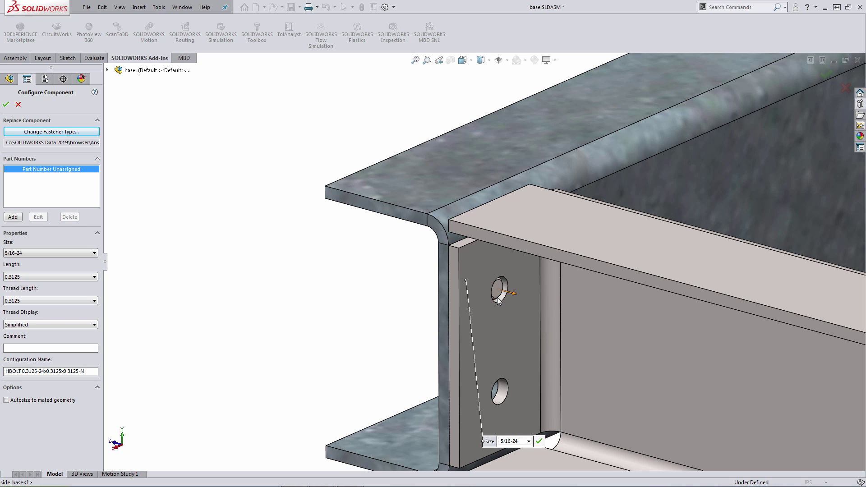
scroll(498, 300, "up", 3)
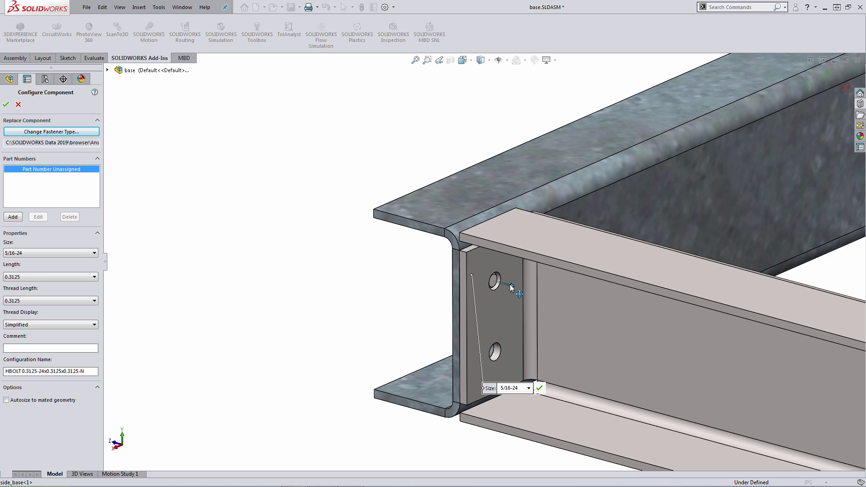
Configure the bolt as size 5/16-24 with length 0.75.
left_click_drag(511, 287, 527, 294)
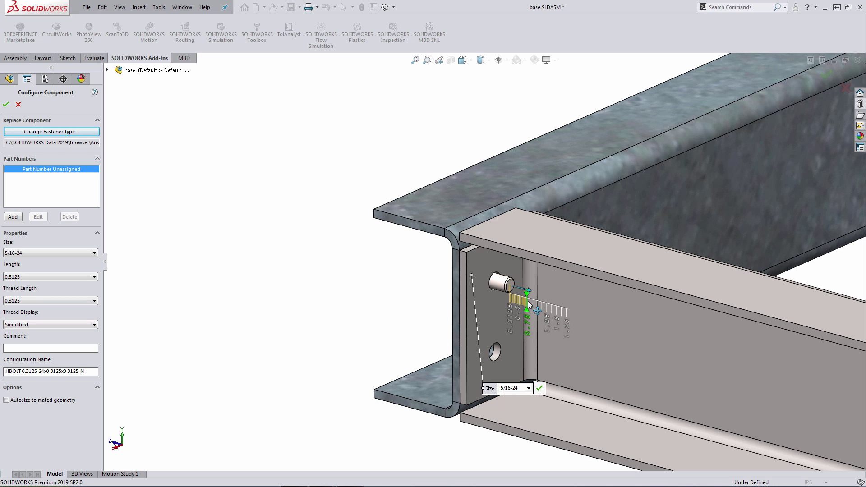
left_click_drag(528, 301, 528, 301)
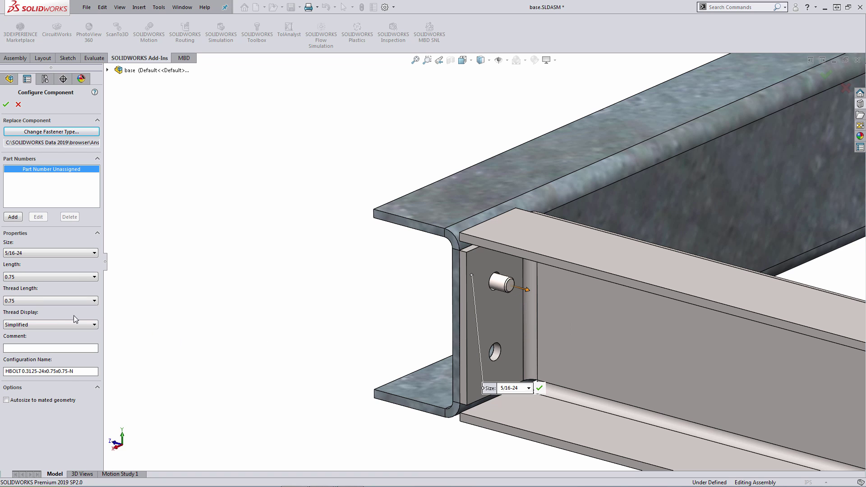
left_click(32, 277)
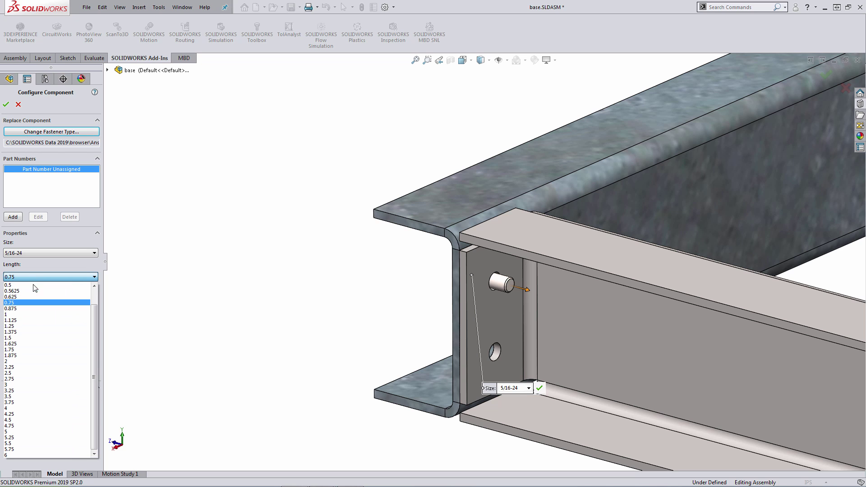
left_click(33, 320)
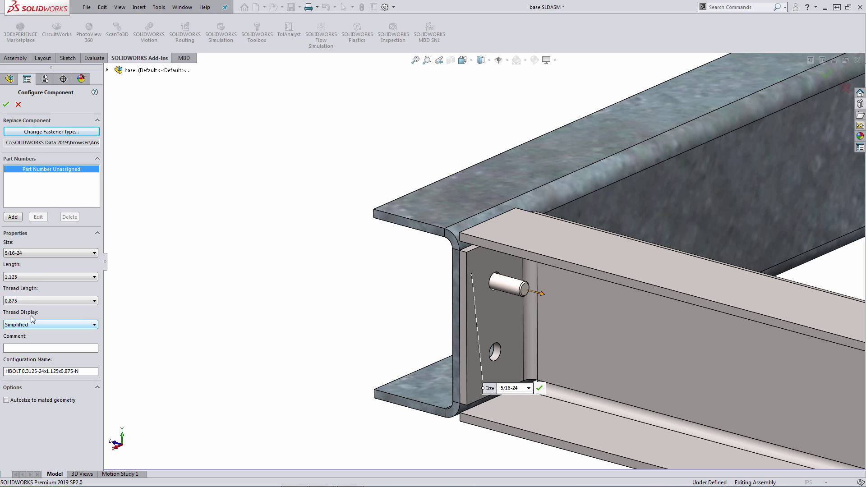
left_click(35, 276)
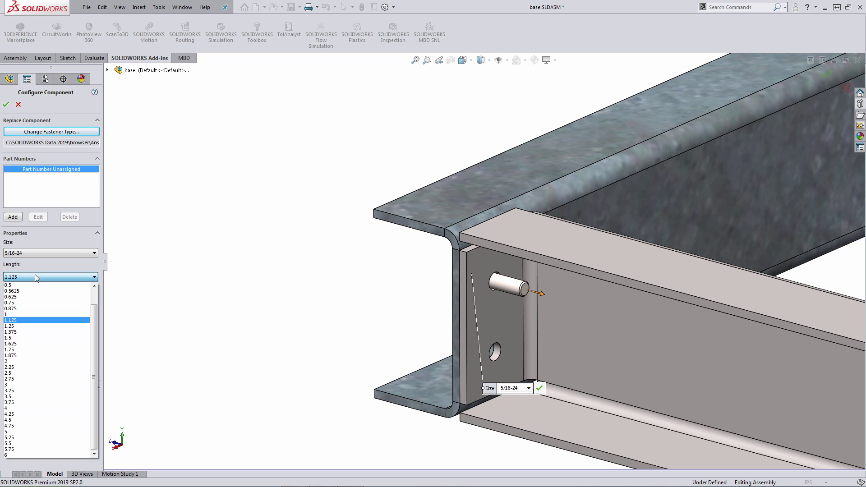
left_click(24, 303)
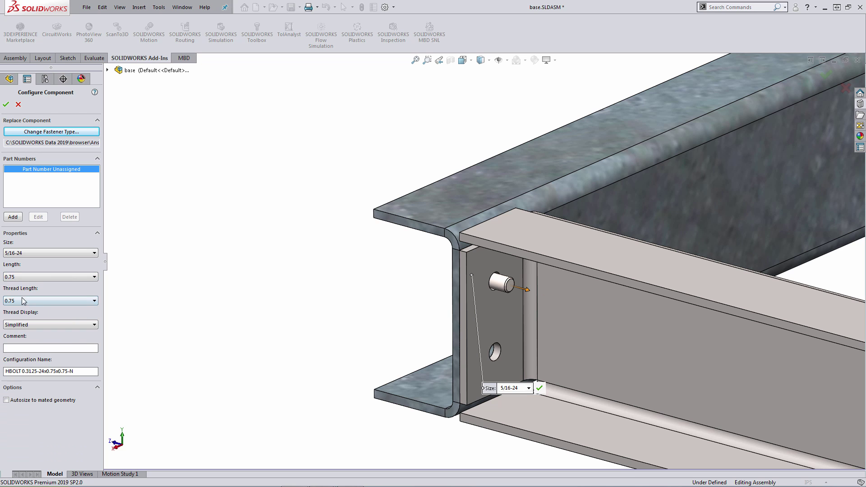
left_click(25, 254)
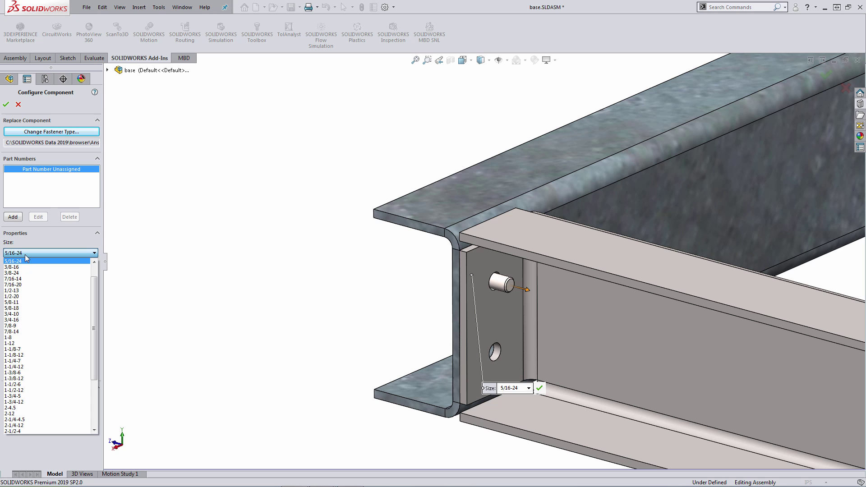
left_click(25, 254)
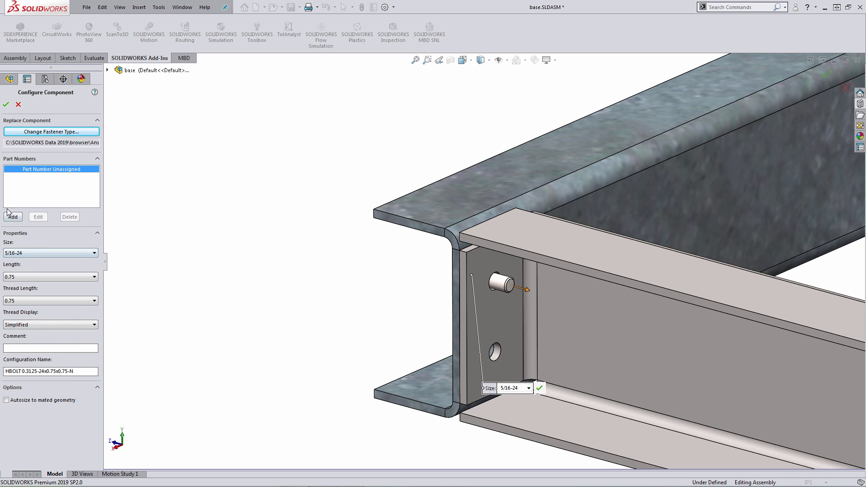
Drop hex bolt copies into the lower and upper holes at the front beam end.
left_click(5, 106)
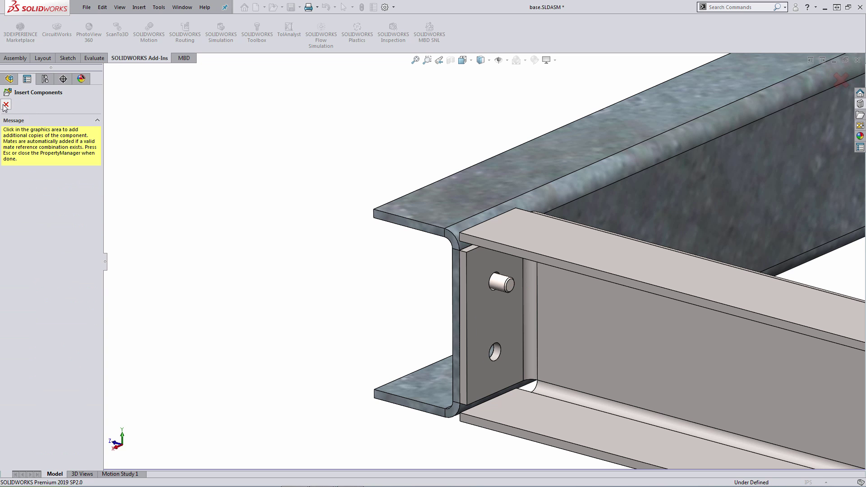
middle_click_drag(252, 270, 357, 276)
left_click(432, 315)
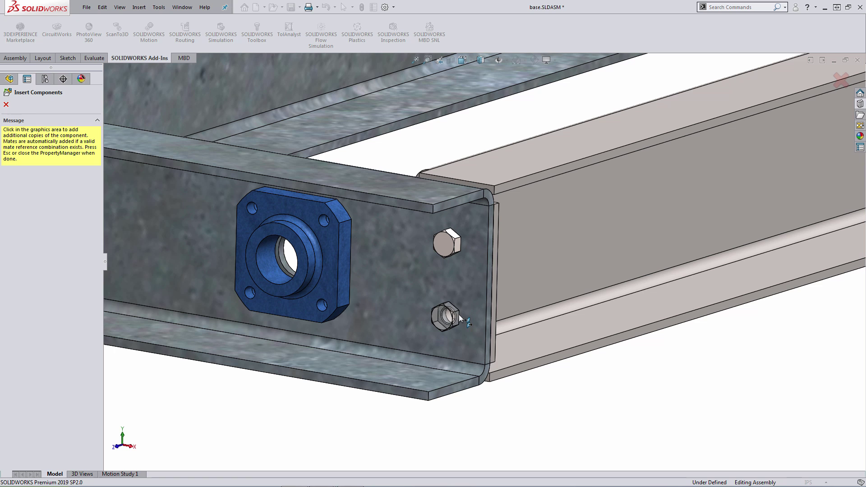
left_click(458, 315)
key("f")
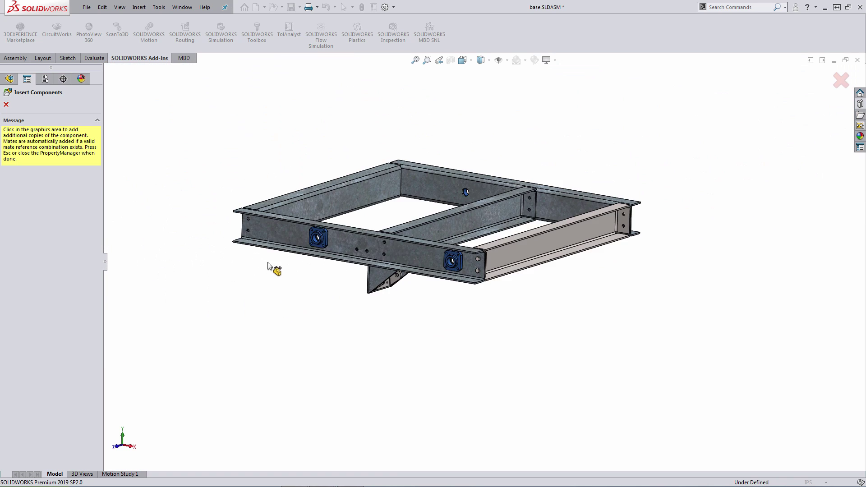
scroll(315, 222, "down", 6)
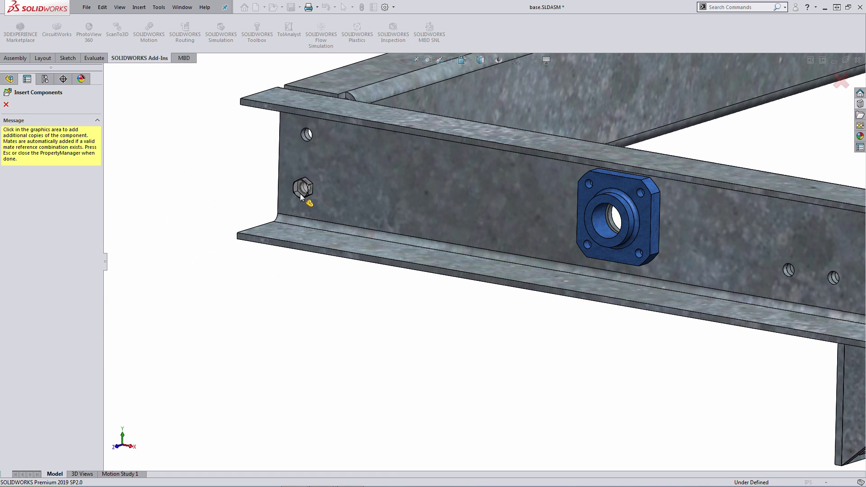
left_click(300, 193)
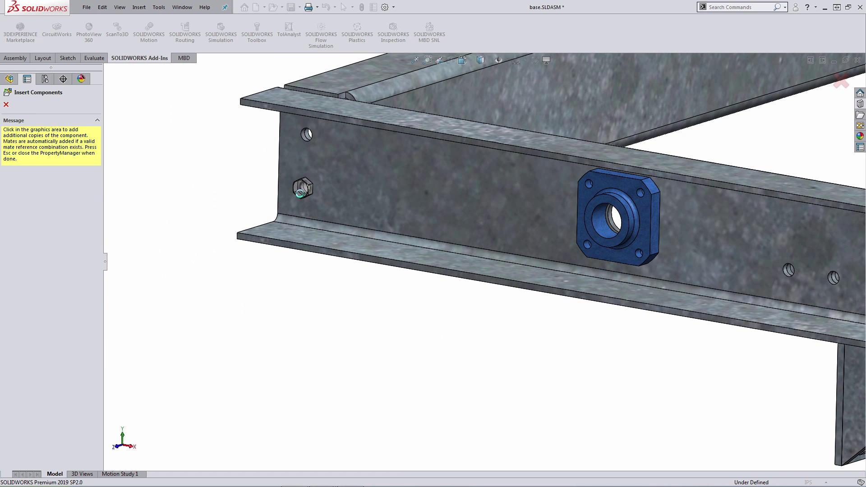
left_click(312, 141)
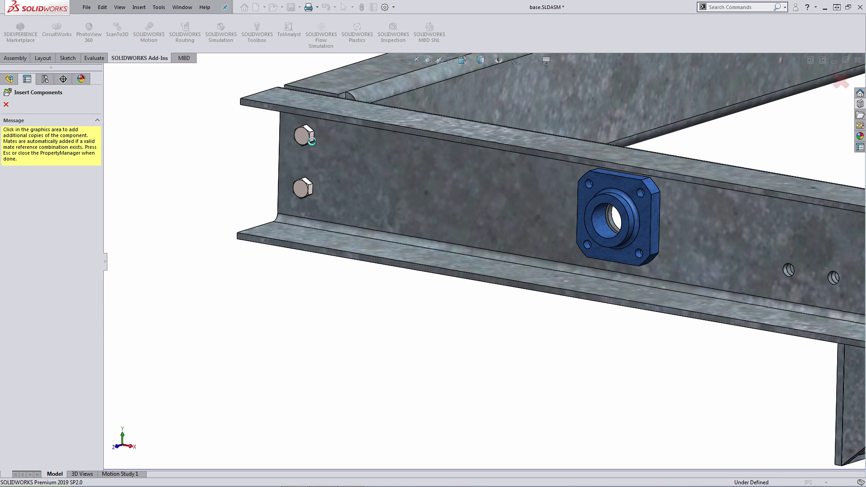
key("Escape")
Fit the frame in view and launch Smart Fasteners from the Assembly tab.
scroll(516, 235, "up", 10)
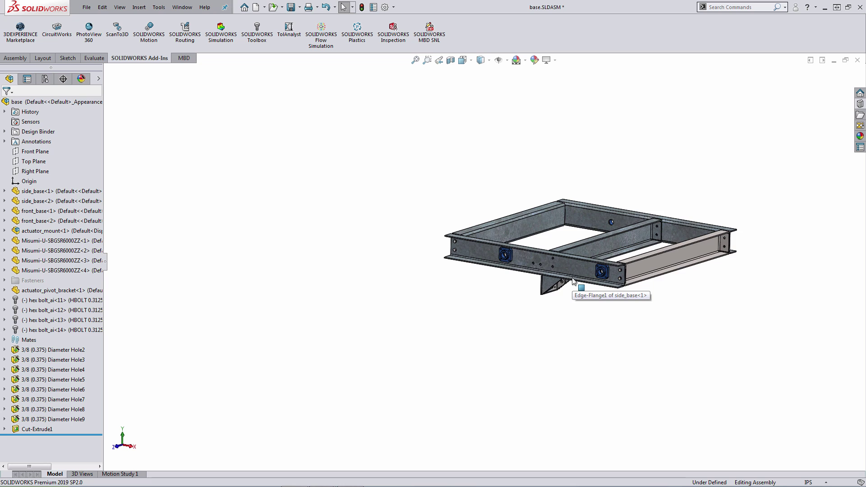
key("f")
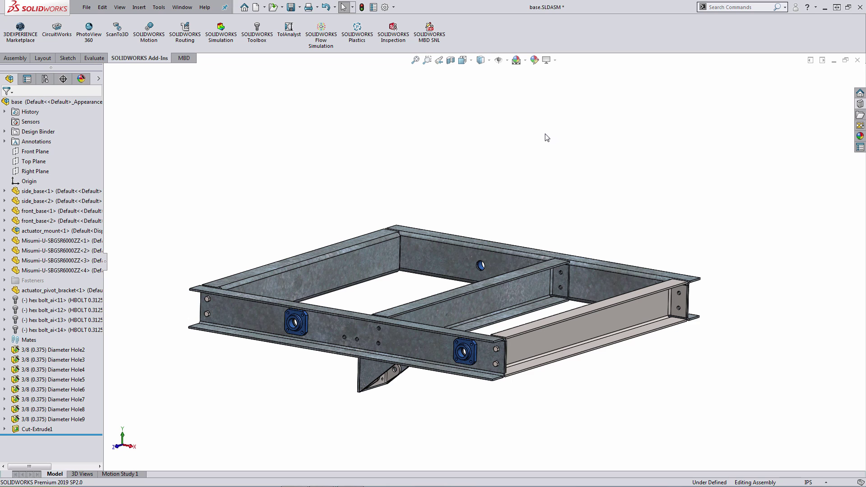
left_click(17, 59)
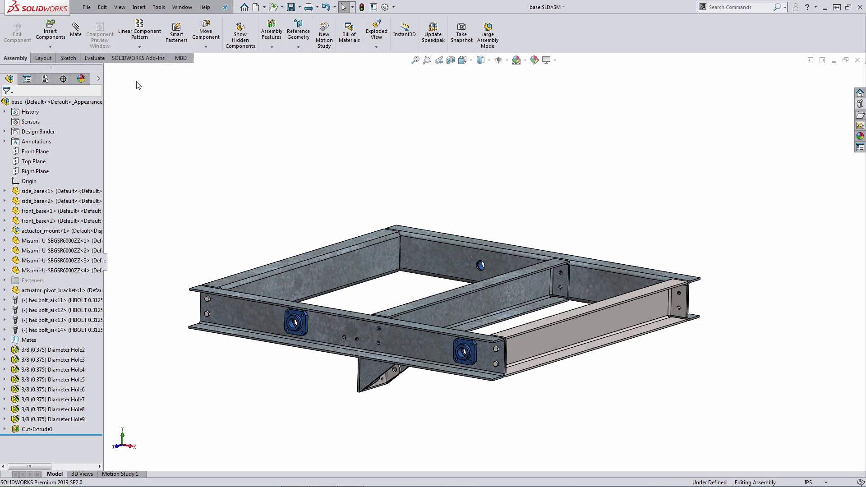
left_click(175, 38)
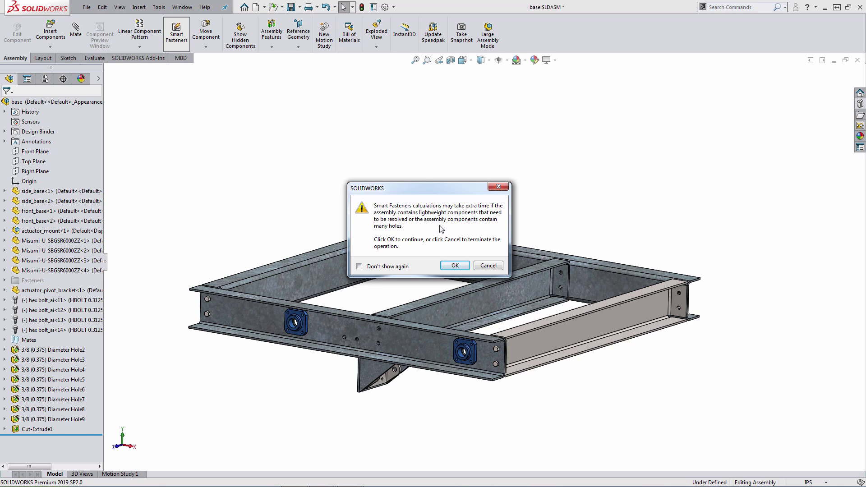
Accept the calculation-time warning and pick the front beam face to gather its holes.
left_click(446, 265)
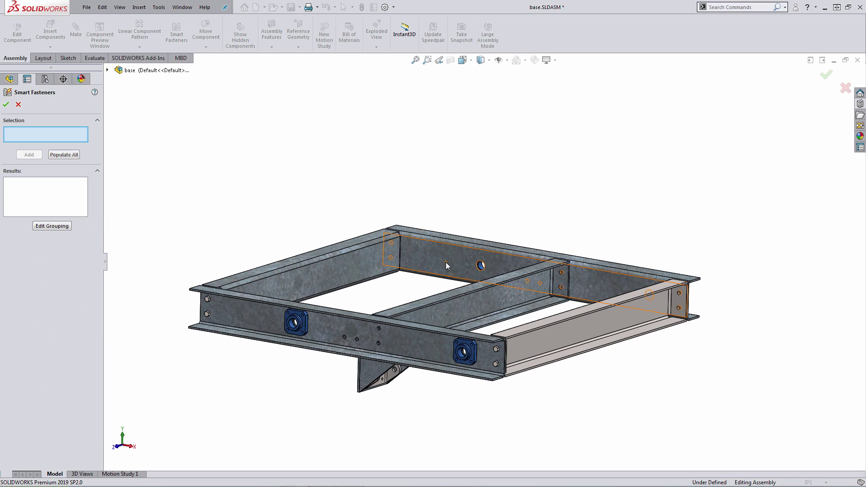
key("z")
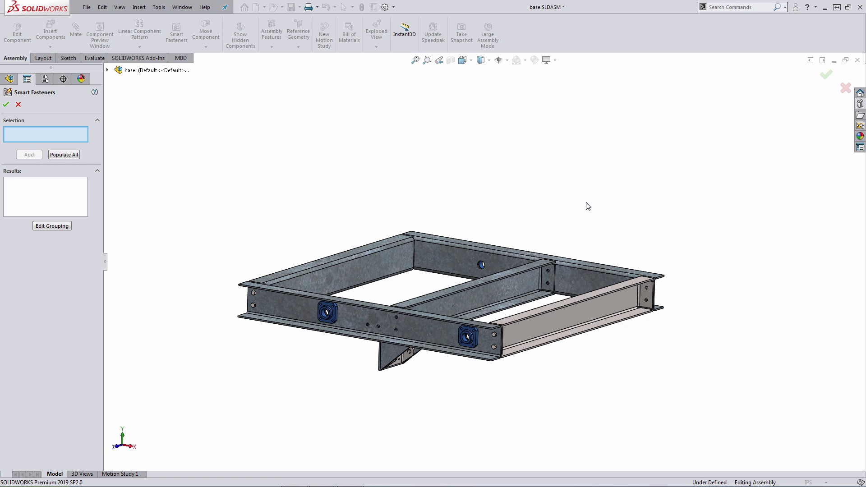
middle_click_drag(621, 218, 425, 212)
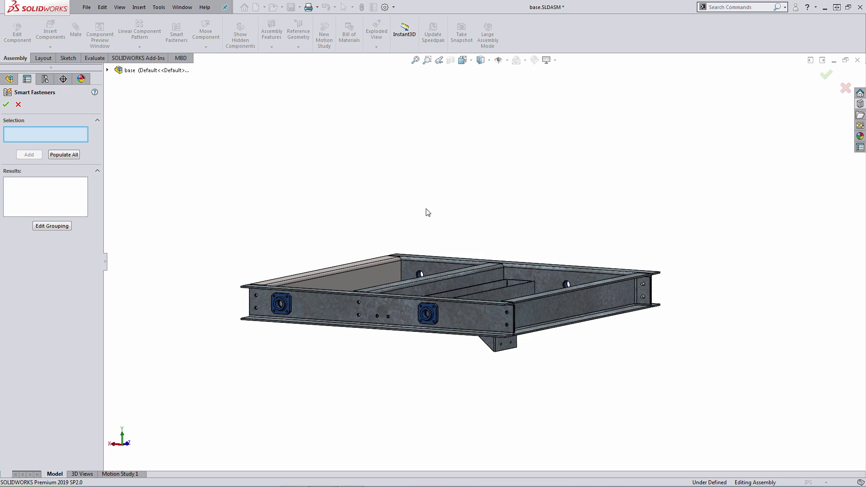
scroll(309, 305, "down", 2)
scroll(327, 297, "down", 2)
left_click(326, 297)
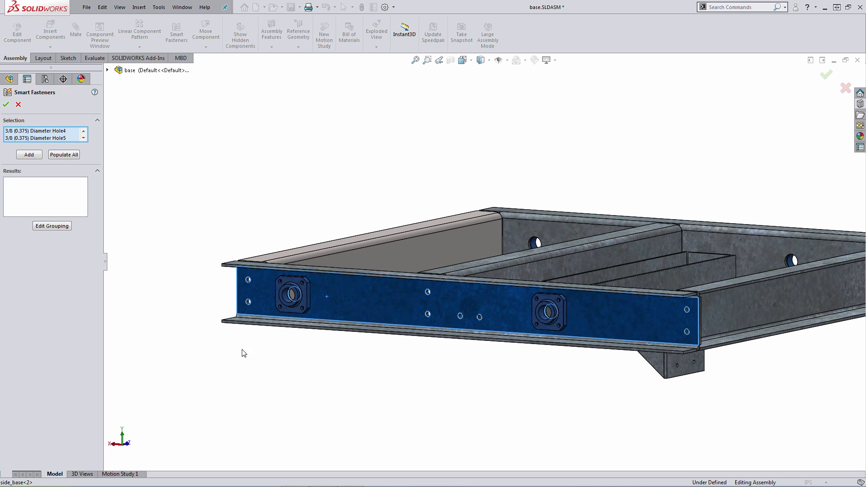
left_click(83, 138)
left_click(83, 138)
Clear the gathered holes and select Hole4 at the side_base<2> beam end.
right_click(50, 132)
left_click(56, 137)
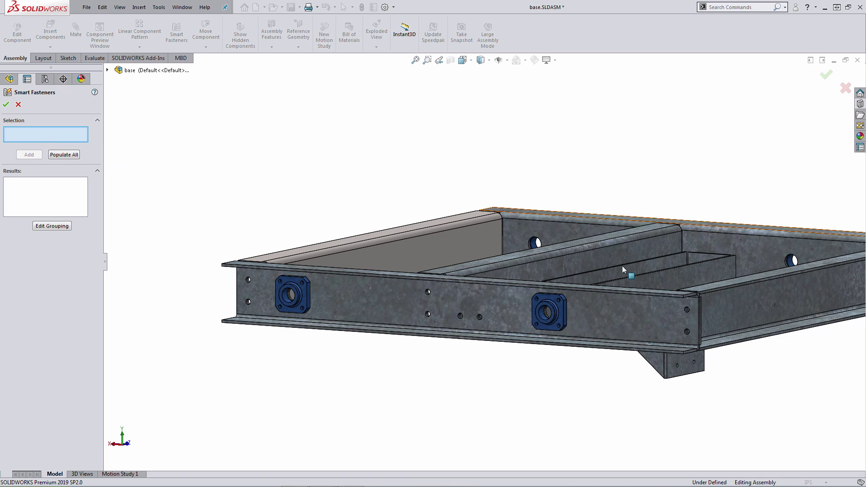
scroll(654, 313, "down", 5)
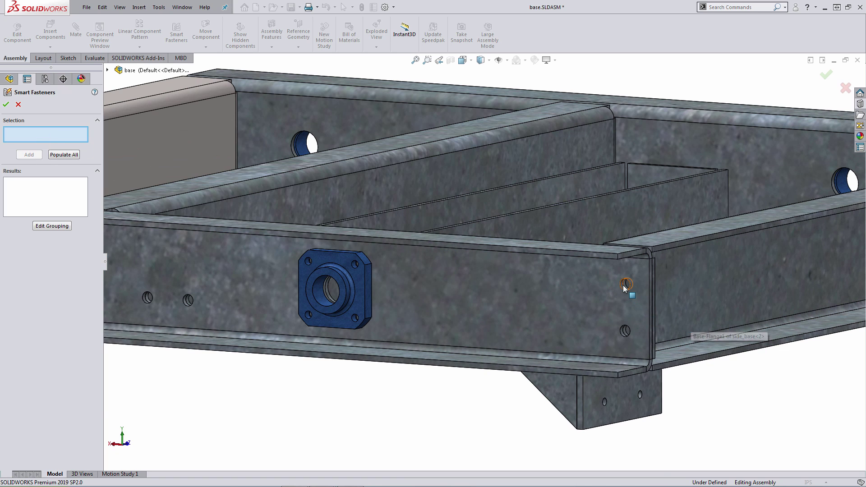
scroll(623, 285, "down", 4)
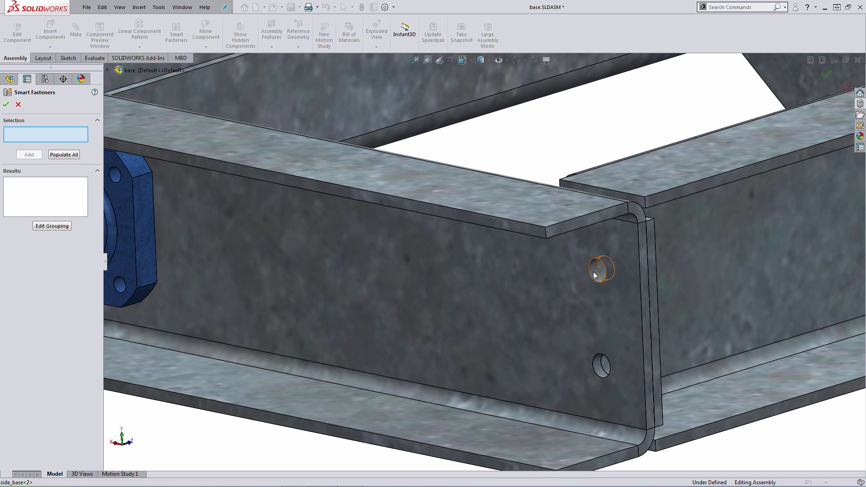
left_click(593, 272)
key("f")
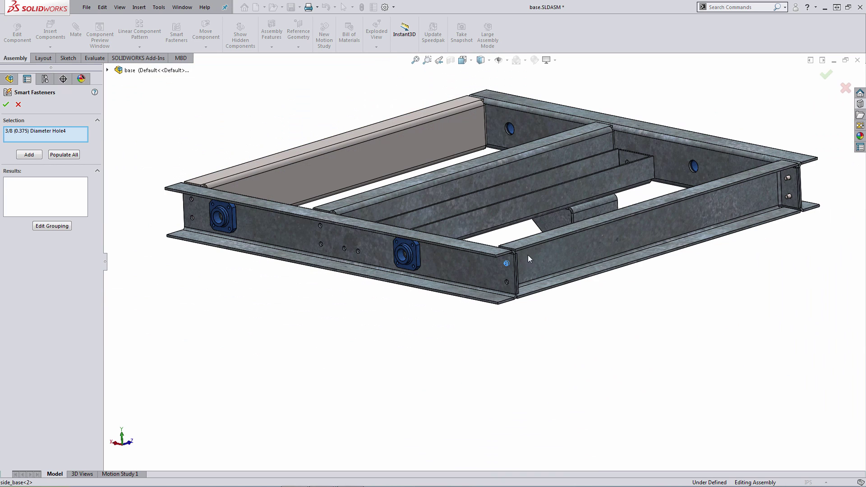
Remove Hole6 so the 3/8 (0.375) Diameter Hole4 is the only selection.
left_click(108, 71)
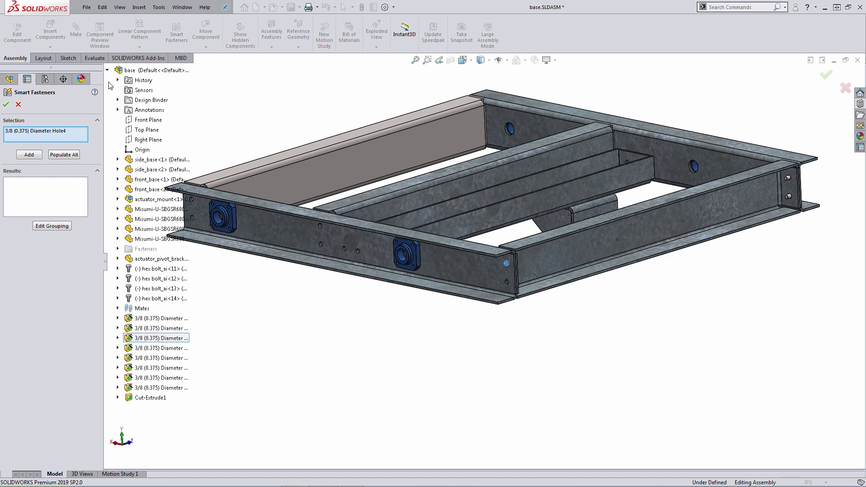
left_click(138, 360)
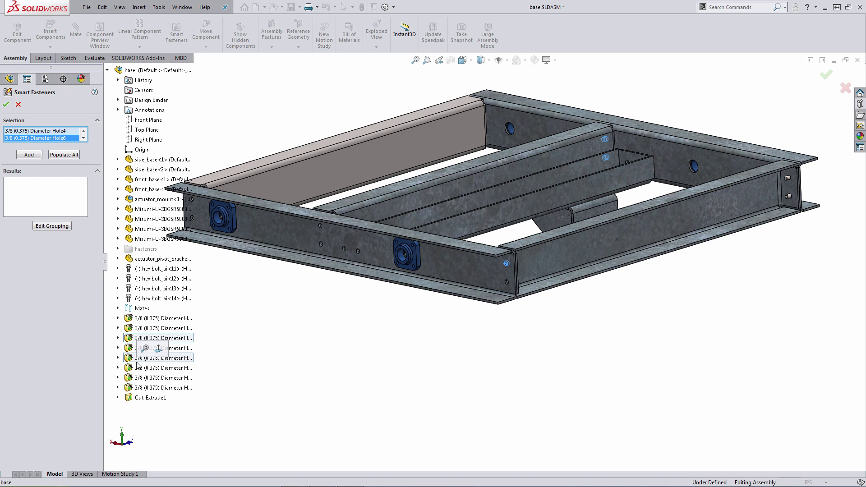
right_click(28, 138)
left_click(41, 155)
left_click(22, 131)
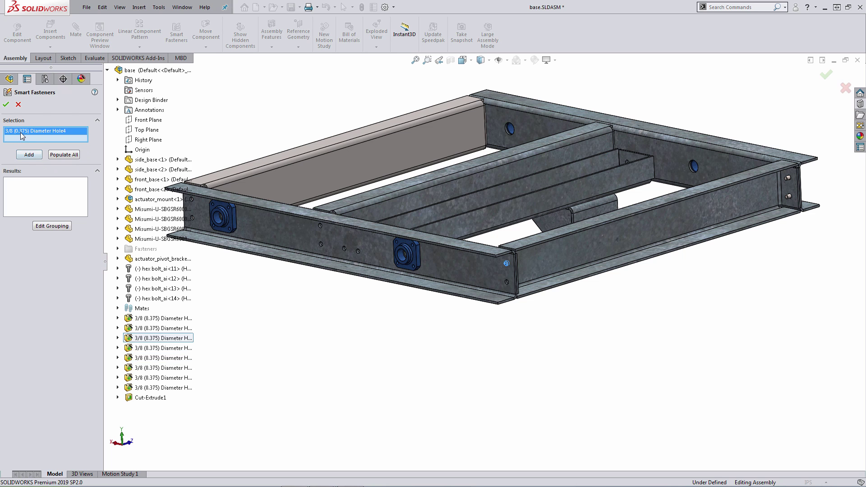
scroll(485, 252, "down", 2)
scroll(486, 252, "down", 3)
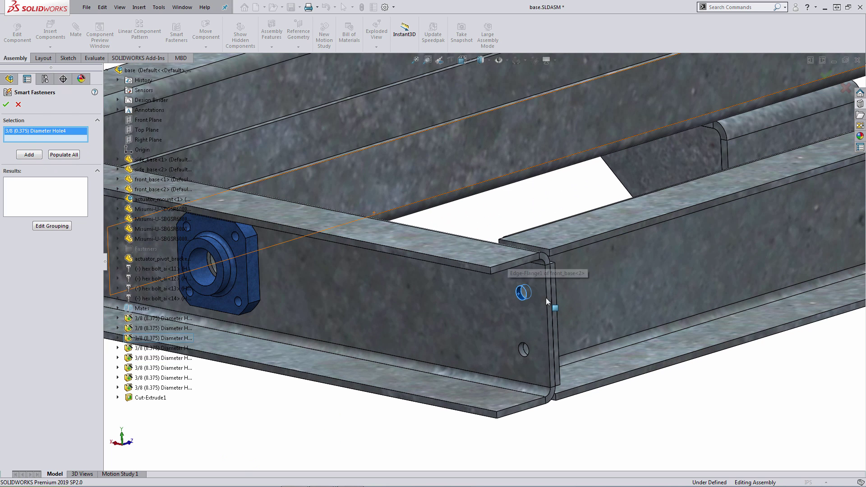
scroll(535, 298, "down", 2)
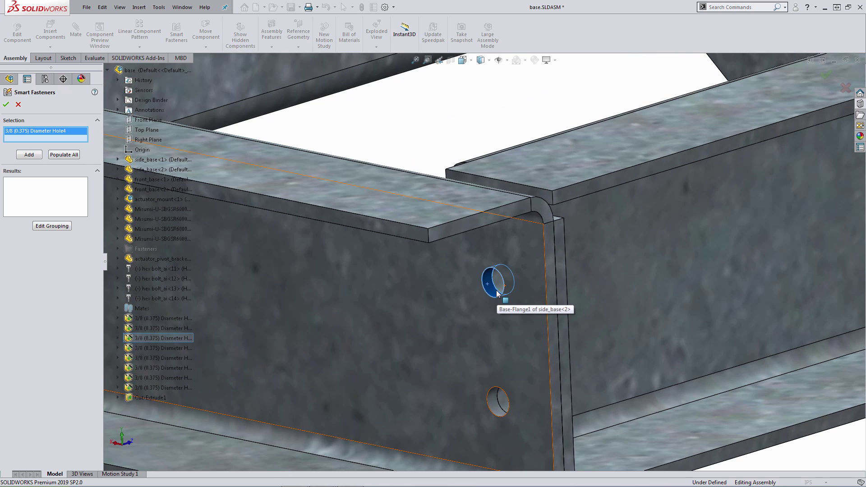
Add a Group1 of 5/16-24 socket head cap screws, 0.5 long, for Hole4.
left_click(40, 158)
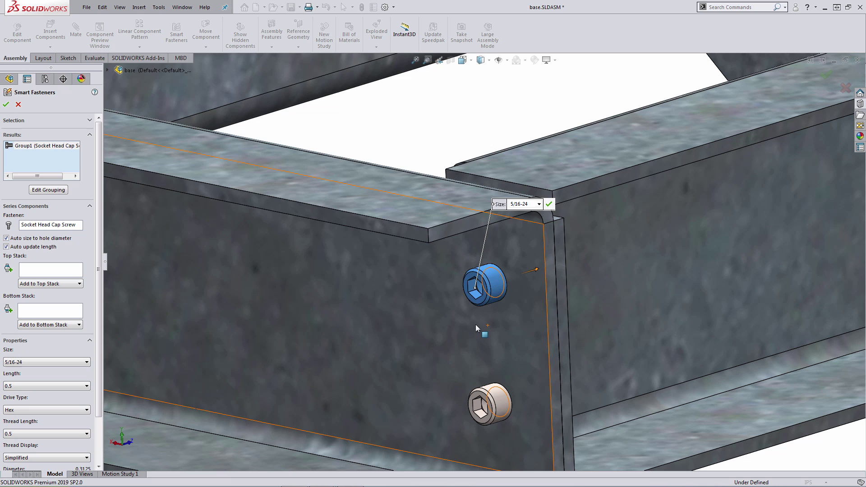
left_click(53, 227)
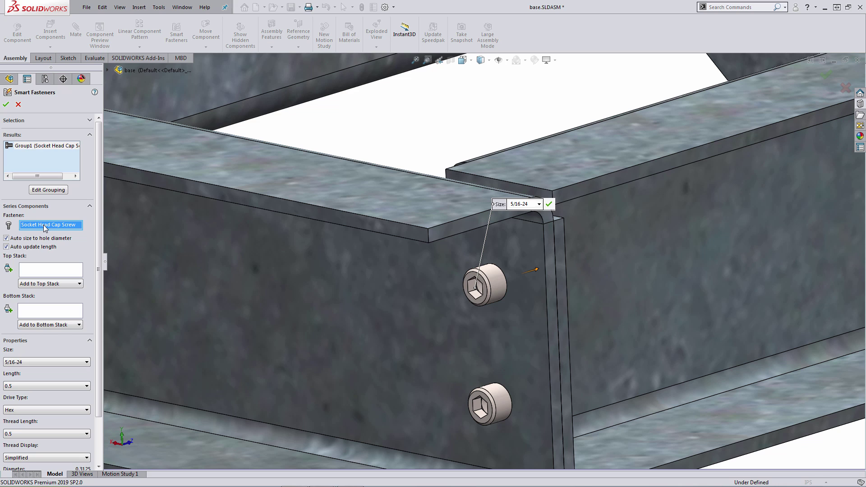
Replace Group1's socket head cap screws with 5/16-24 Hex Bolts.
right_click(43, 225)
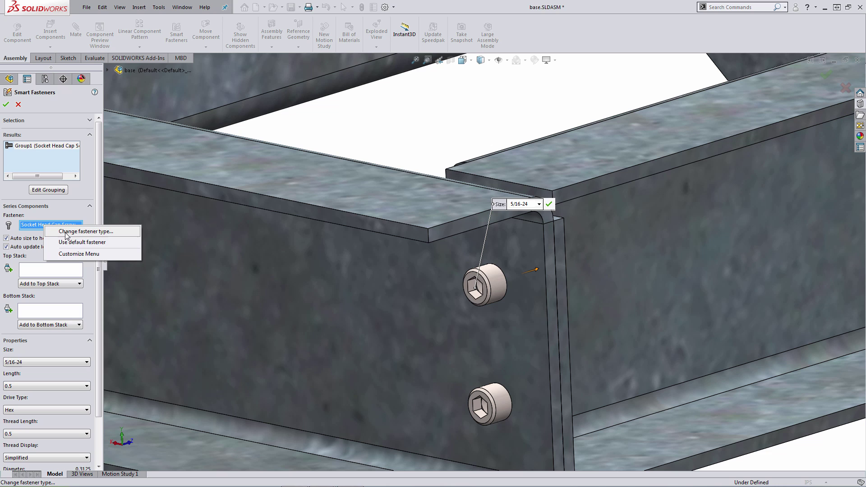
left_click(66, 233)
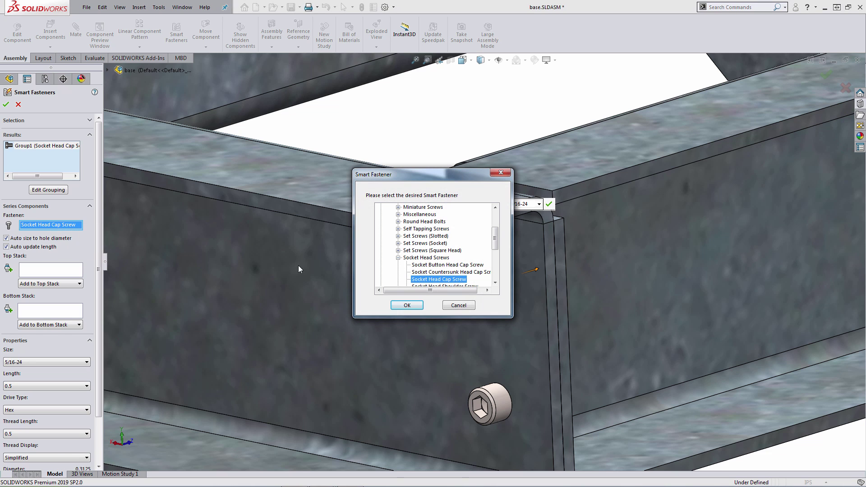
left_click_drag(493, 241, 492, 226)
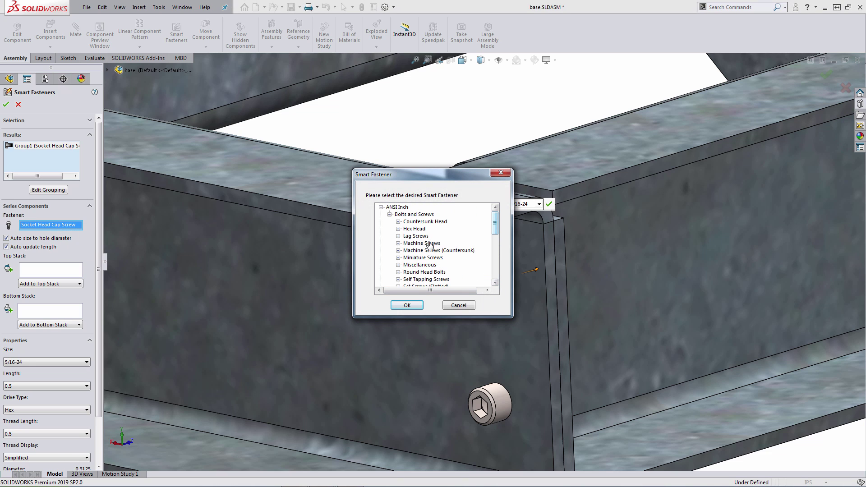
left_click(398, 229)
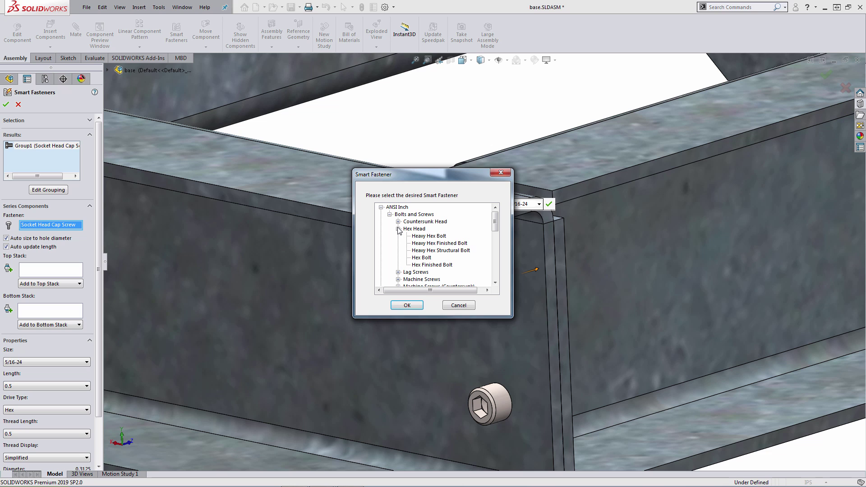
left_click(422, 257)
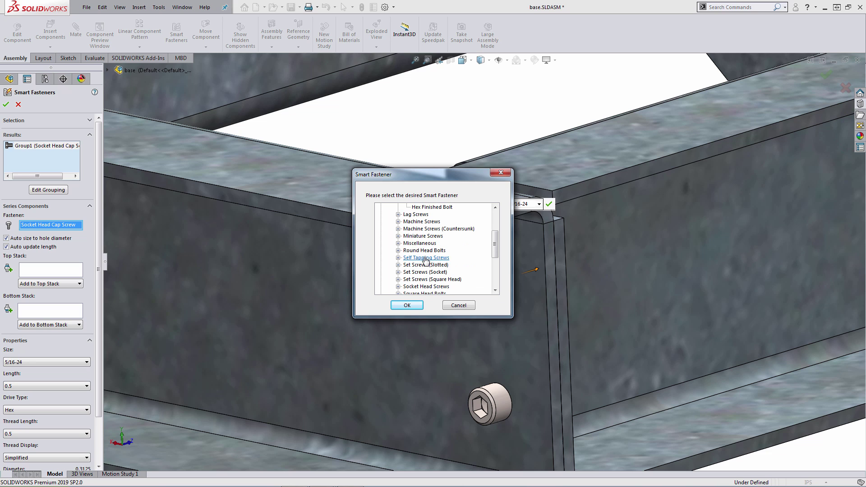
left_click(407, 306)
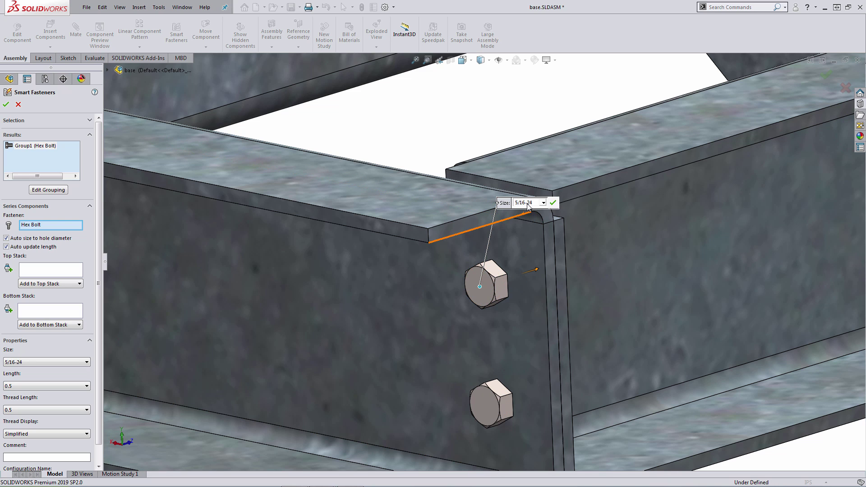
left_click(543, 203)
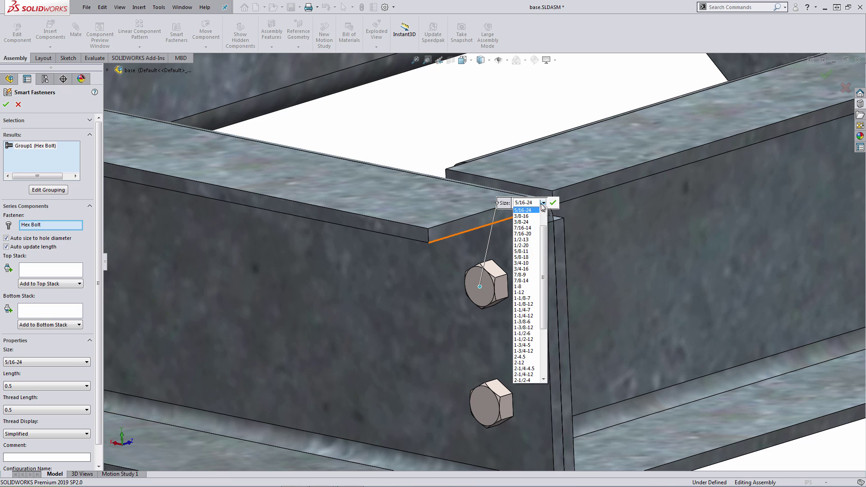
left_click(543, 203)
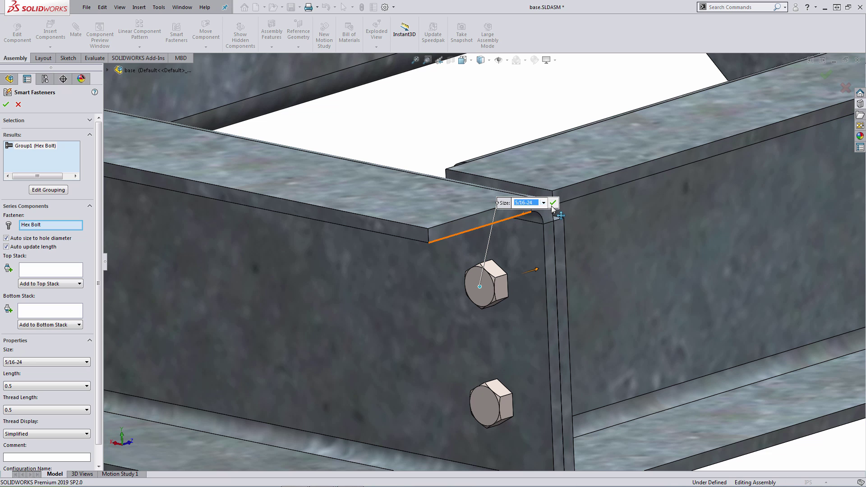
Accept the hex bolts as Smart Fastener1, then reopen it for editing.
left_click(553, 203)
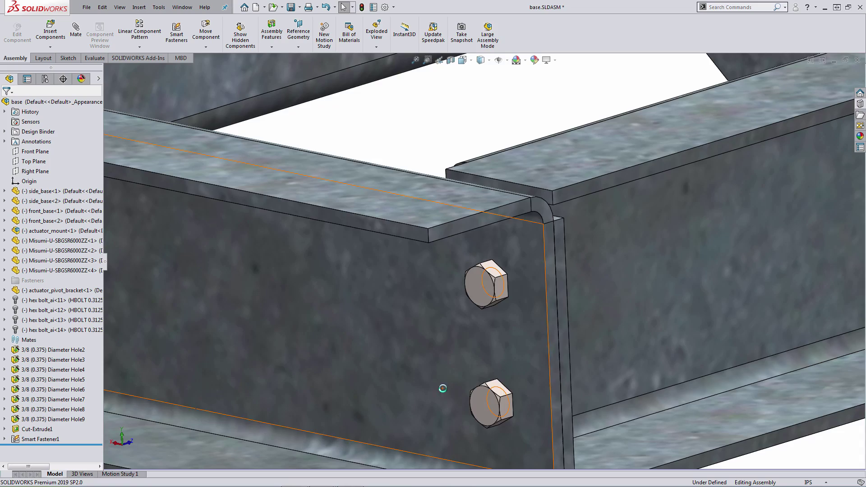
middle_click_drag(442, 388, 485, 288)
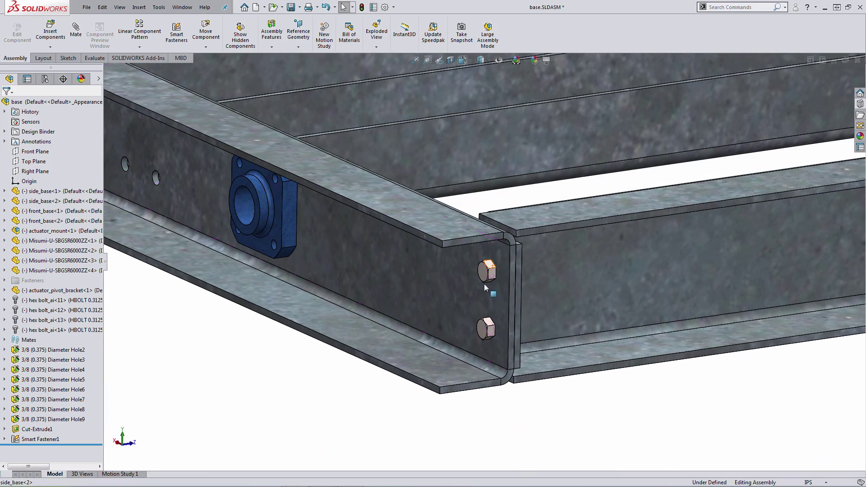
right_click(51, 439)
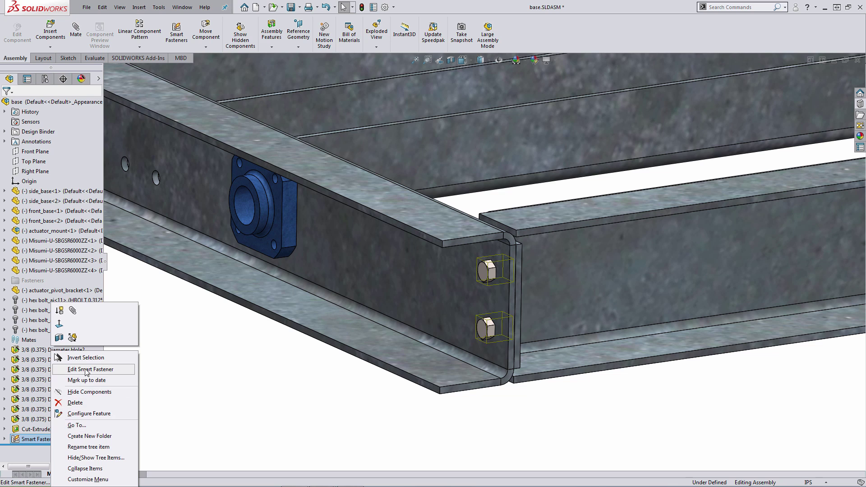
left_click(85, 368)
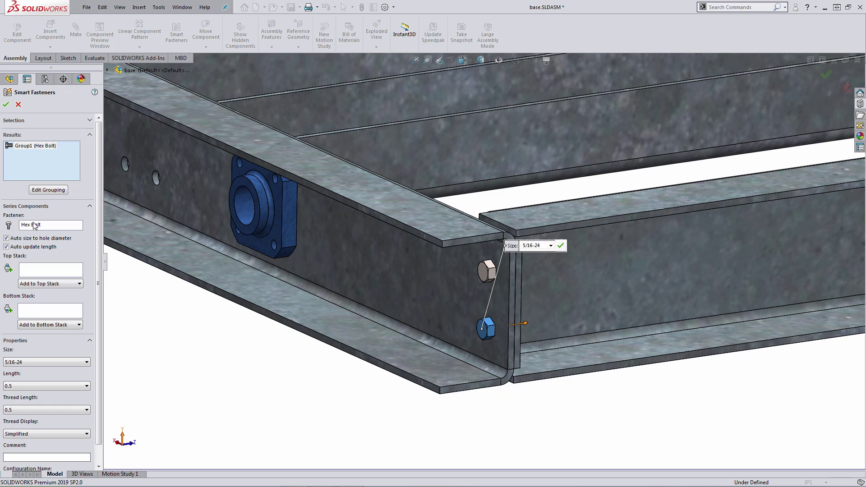
Orbit to the bolt heads and bring up the Add to Top Stack washer list.
left_click(6, 247)
middle_click_drag(225, 252, 446, 240)
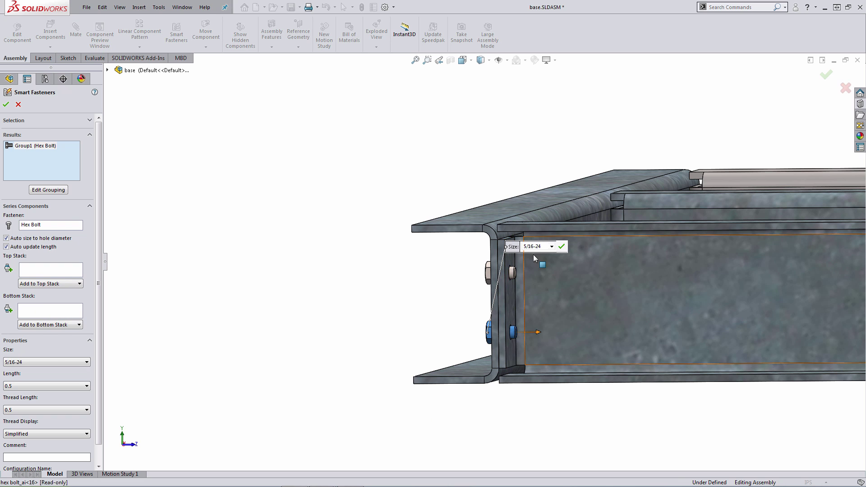
scroll(499, 290, "down", 2)
scroll(500, 290, "down", 6)
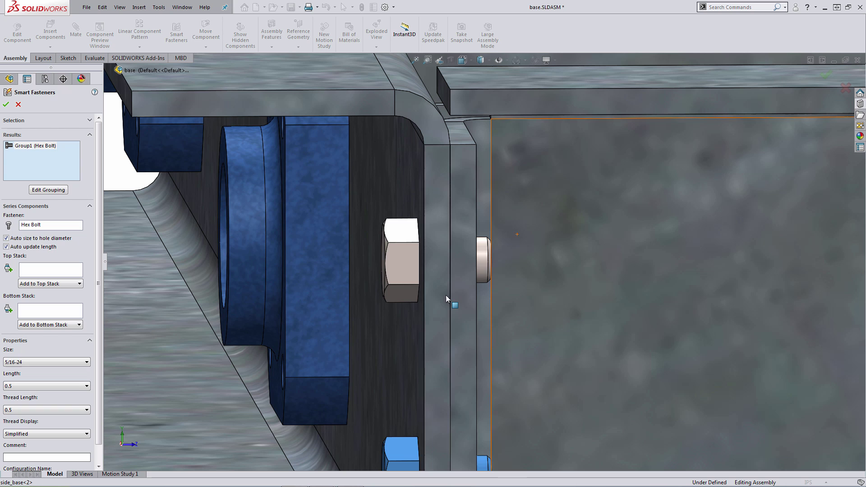
middle_click_drag(417, 272, 448, 271)
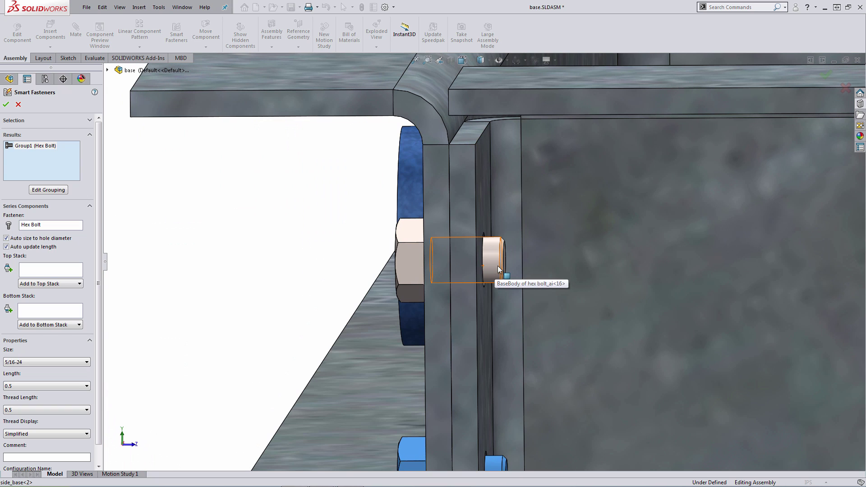
left_click(39, 283)
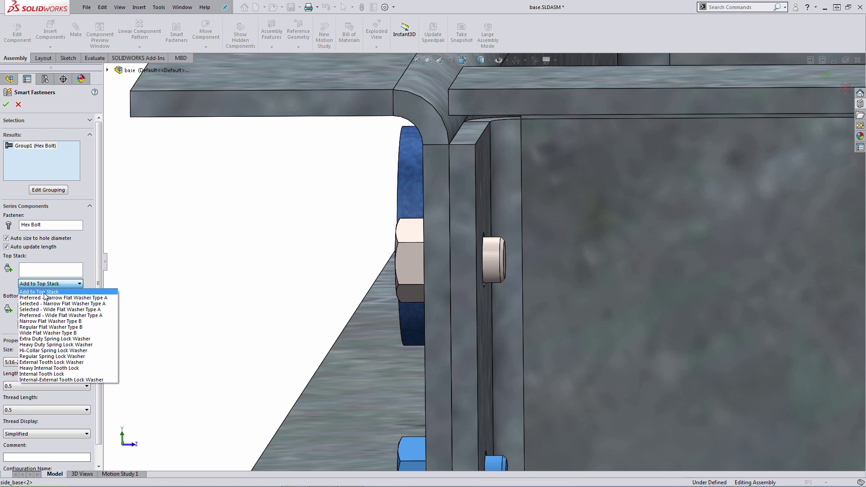
Add a 5/16 Narrow Flat Washer Type B under each hex bolt head.
left_click(65, 321)
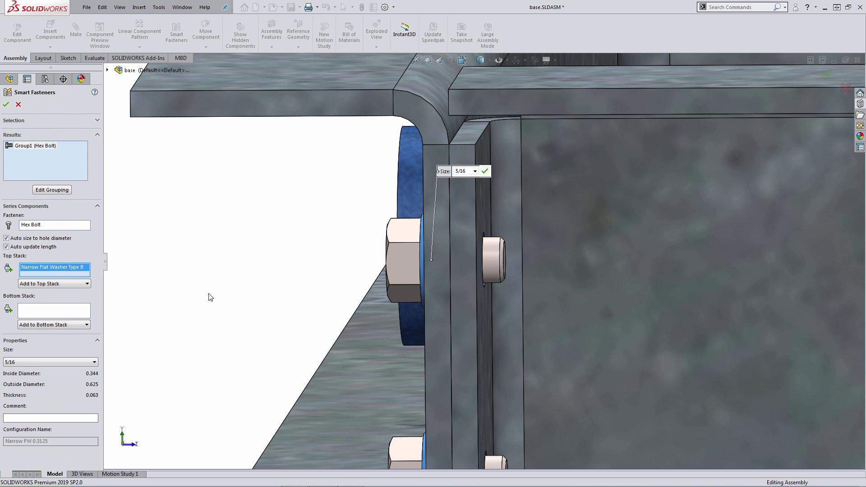
middle_click_drag(209, 295, 662, 401)
middle_click_drag(496, 359, 511, 361)
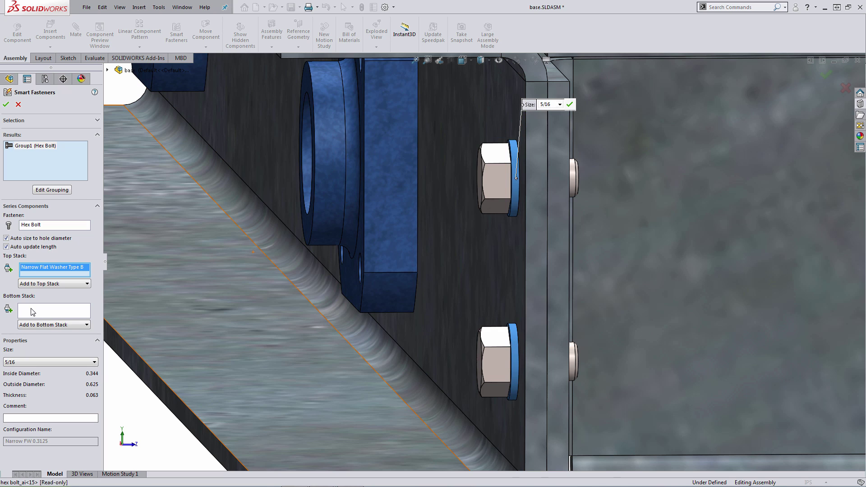
left_click(45, 325)
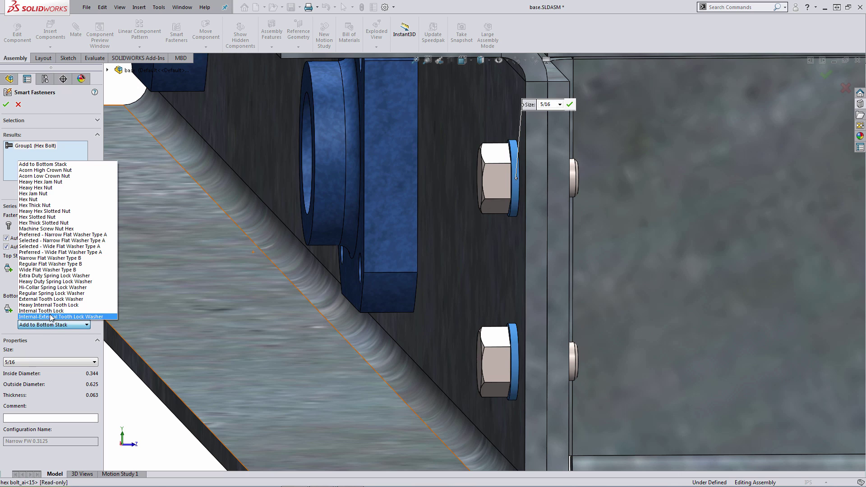
Stack a Narrow Flat Washer Type B and a 5/16-24 Hex Nut on each bolt's far end.
left_click(88, 259)
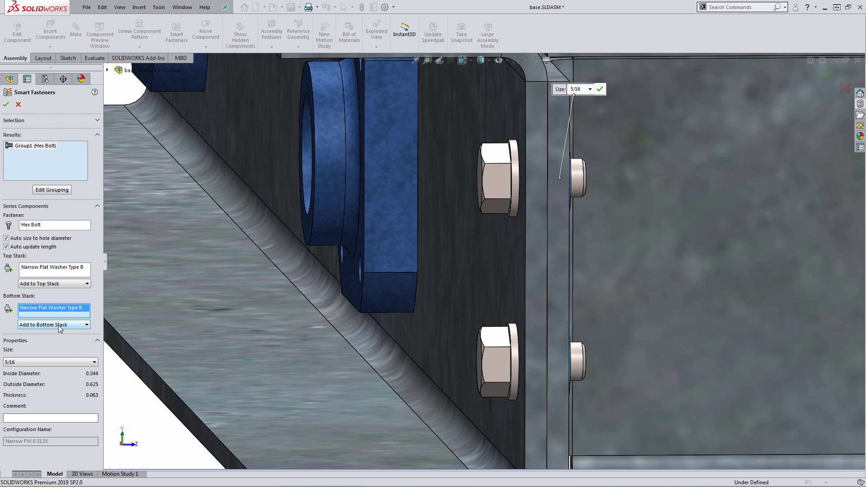
middle_click_drag(131, 314, 274, 362)
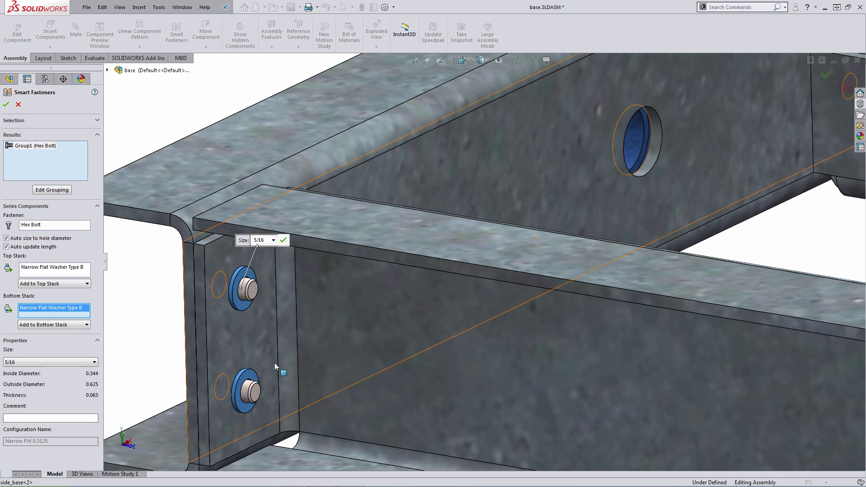
left_click(56, 324)
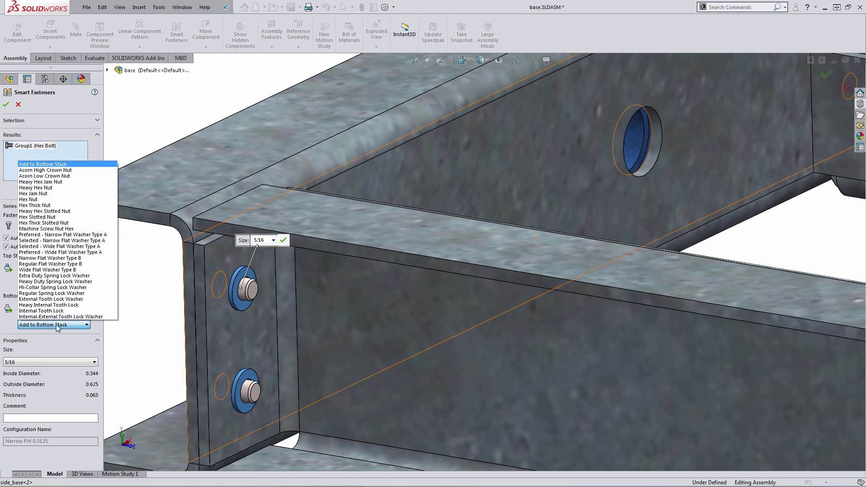
left_click(62, 199)
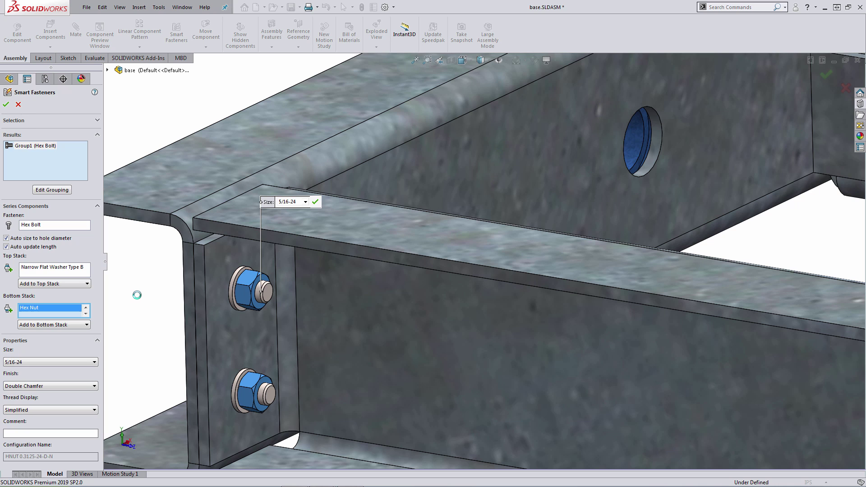
left_click(5, 106)
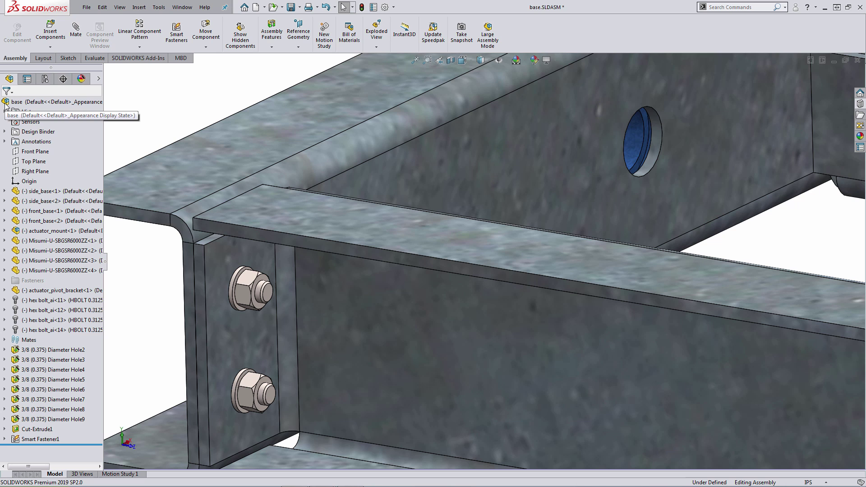
Move the view to the other bolted frame corner and bring up hex bolt_ai<11>'s context menu.
scroll(149, 354, "up", 5)
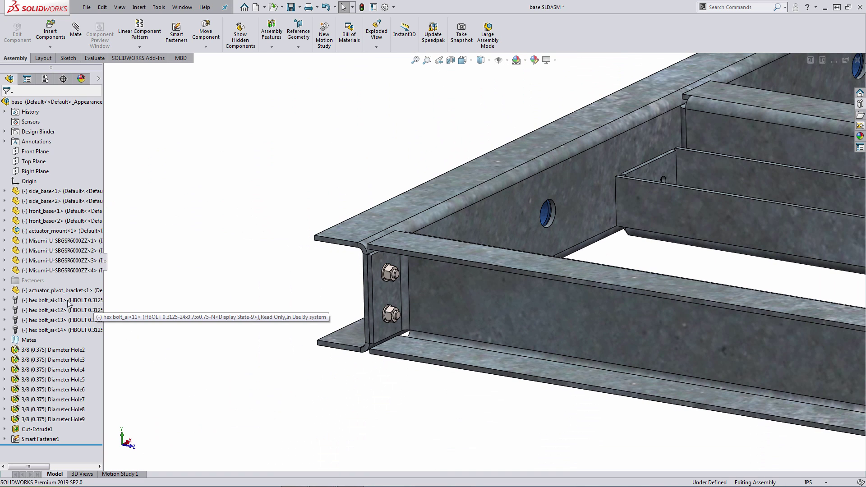
scroll(451, 383, "up", 5)
middle_click_drag(637, 268, 549, 309)
scroll(532, 310, "down", 8)
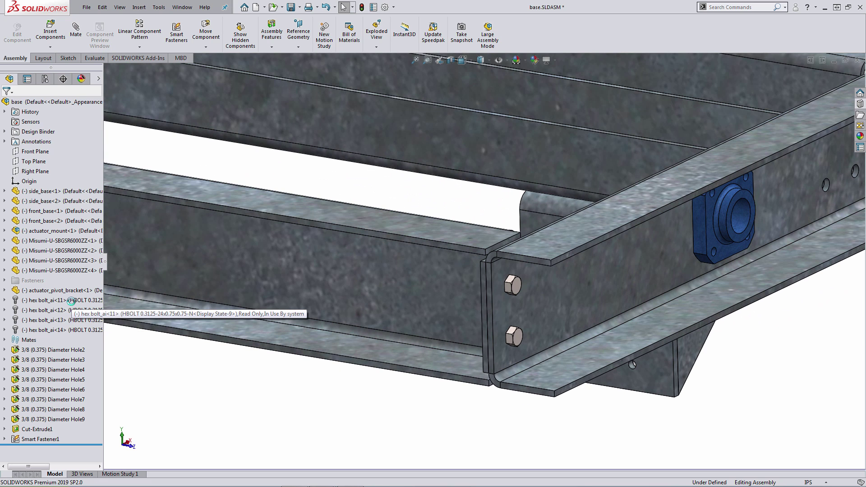
right_click(75, 302)
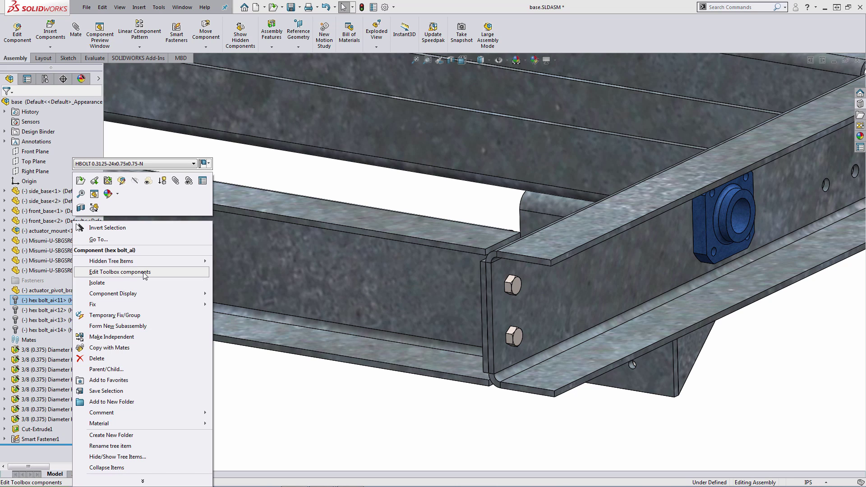
Assign the hex bolt the default part number HBOLT 0.3125-24x0.75x0.75-N via Edit Toolbox components.
left_click(143, 273)
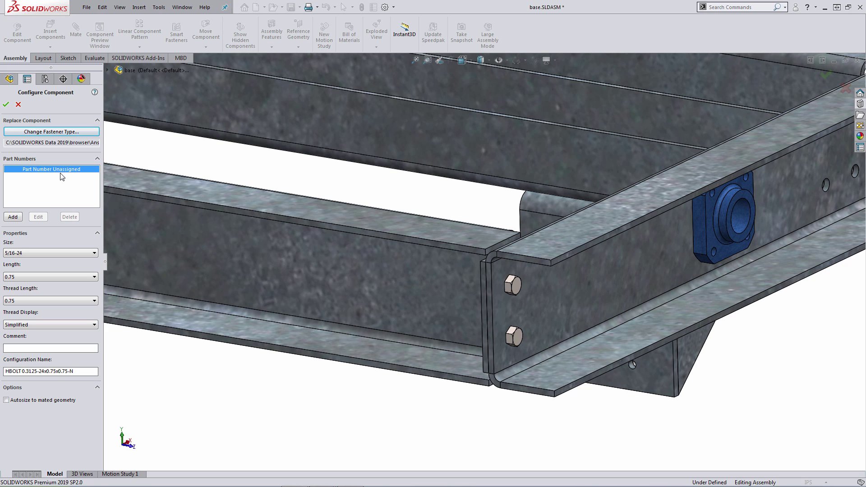
left_click(13, 217)
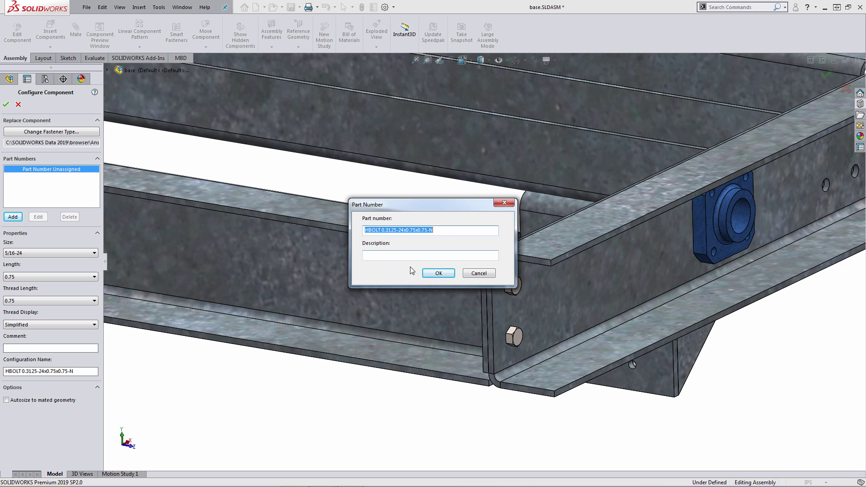
left_click(433, 273)
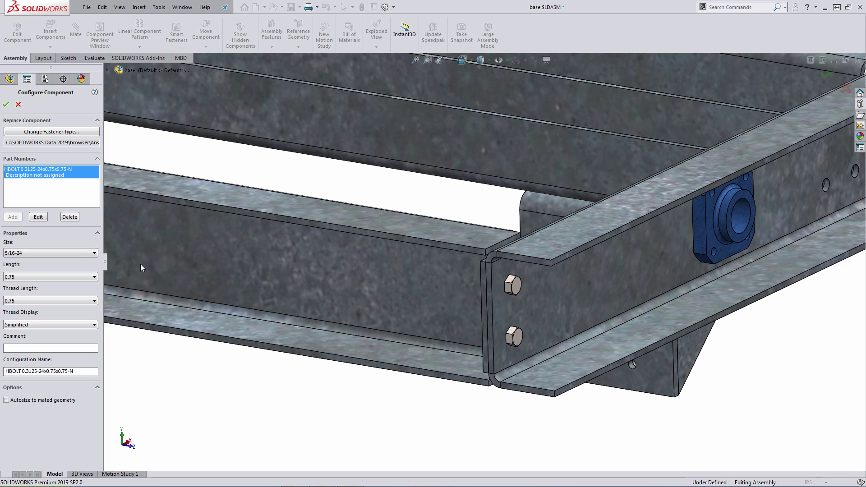
left_click(6, 105)
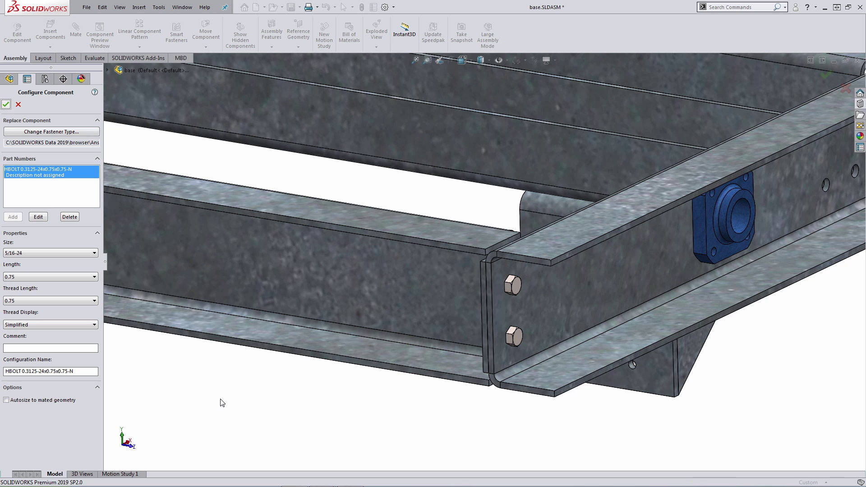